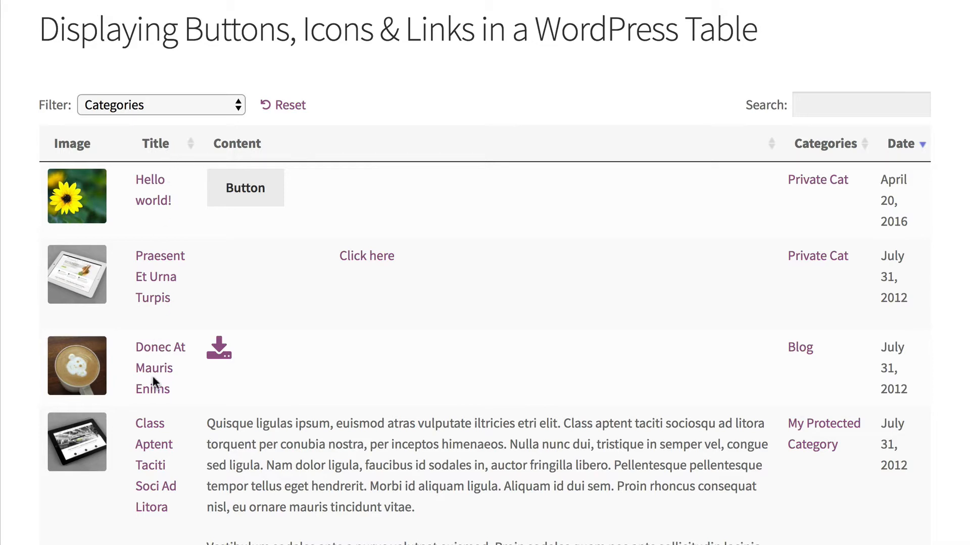
# - Scroll through the front-end posts table to review its current Content column
pyautogui.scroll(1, 147, 220)
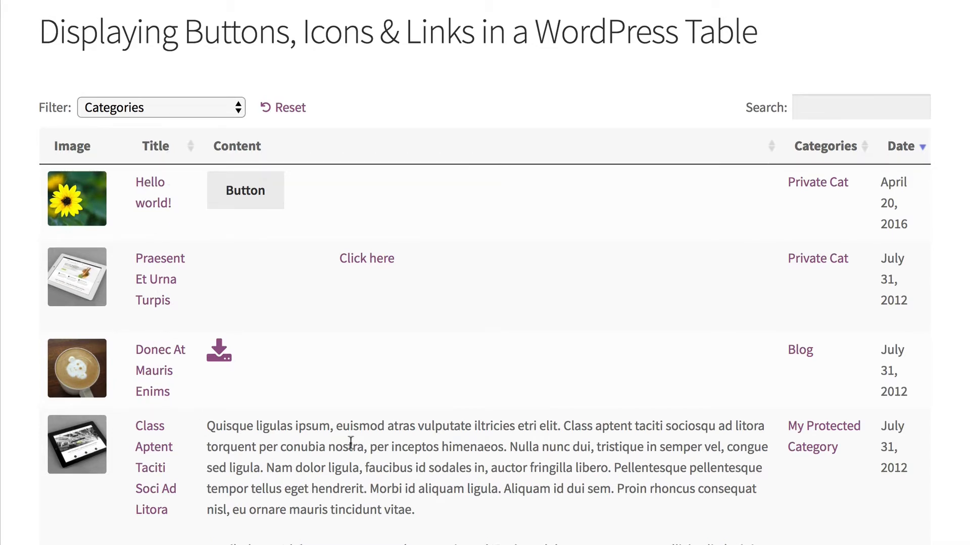
pyautogui.scroll(1, 351, 442)
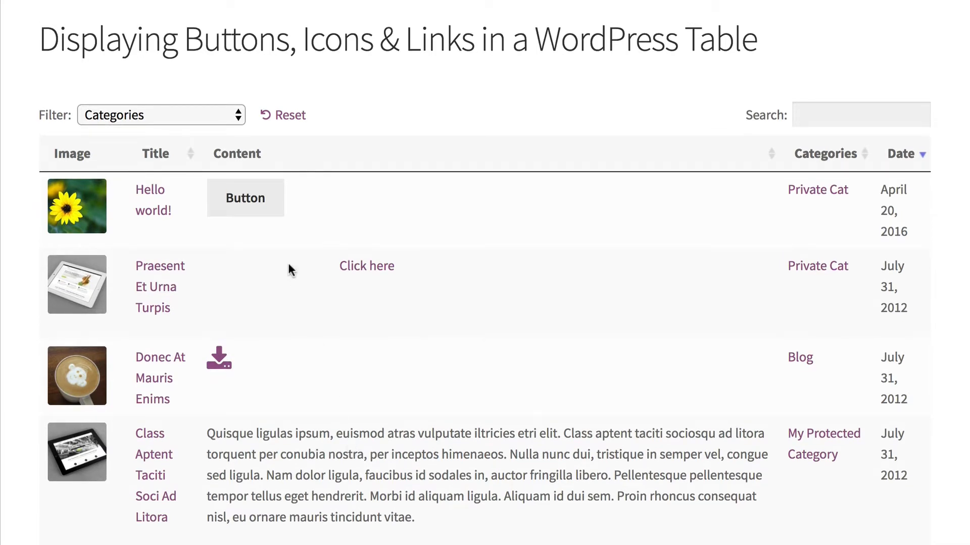
pyautogui.scroll(-1, 243, 212)
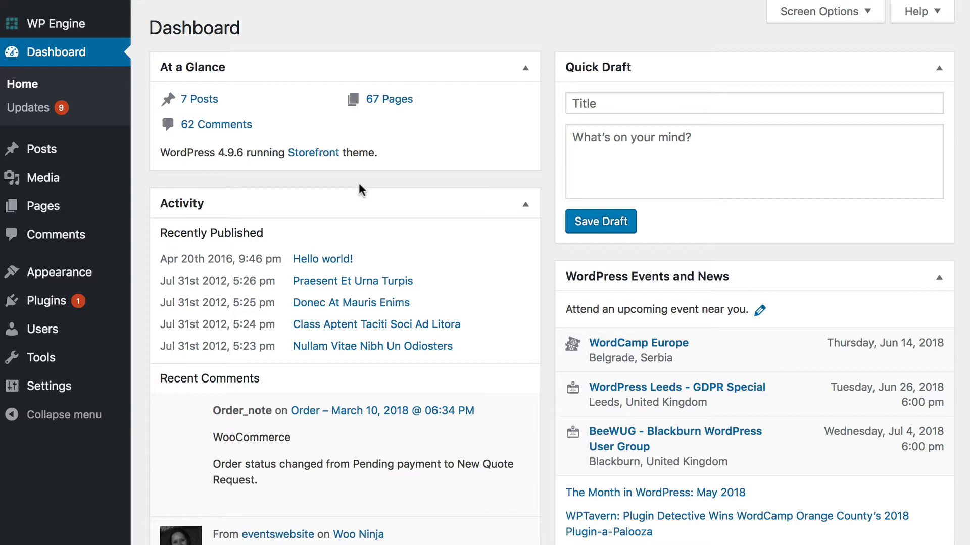
# - In Posts Table Pro settings, enable the Shortcodes option and save the changes
pyautogui.moveTo(51, 397)
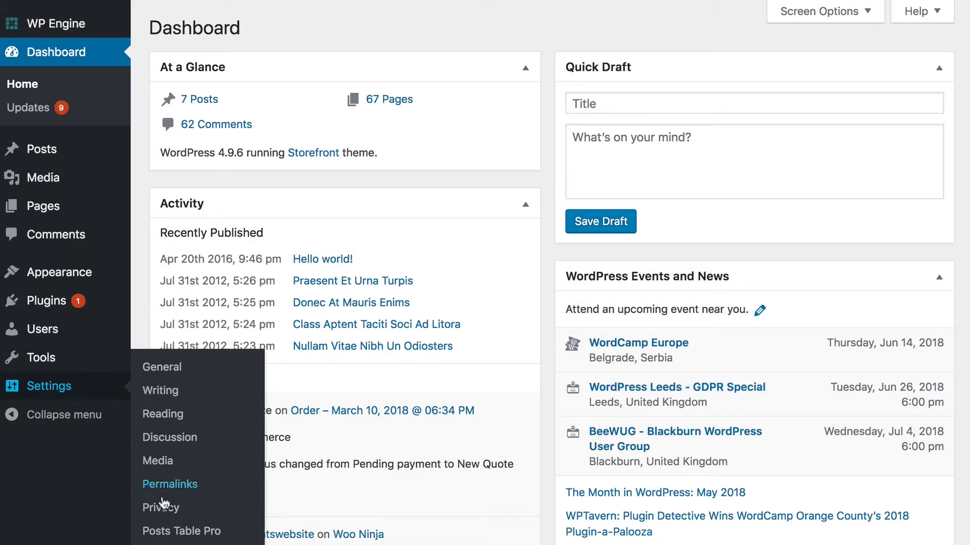
pyautogui.click(198, 534)
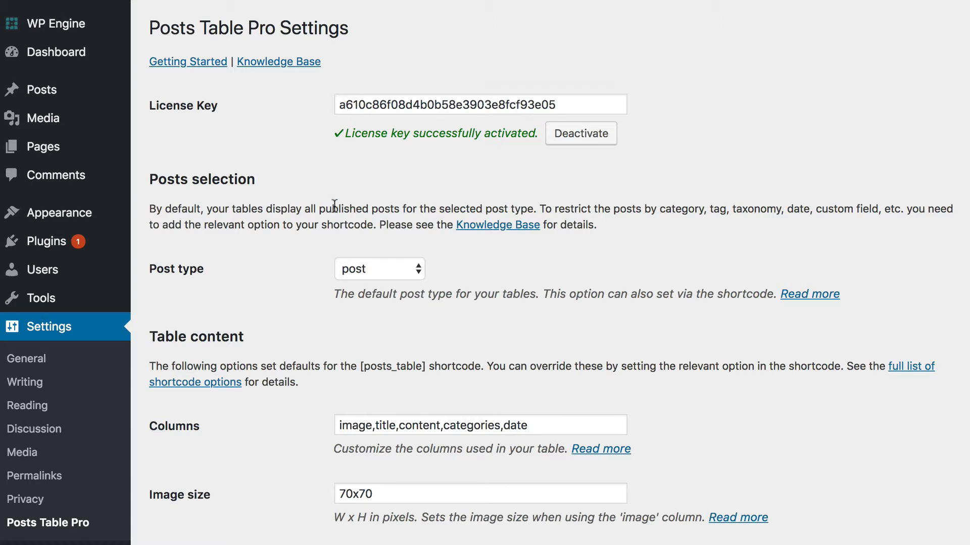
pyautogui.scroll(-5, 334, 204)
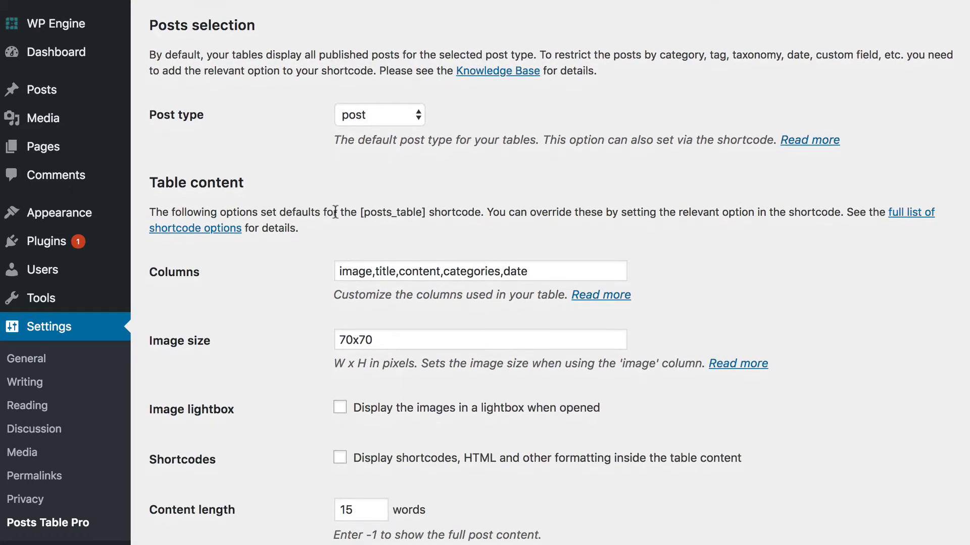
pyautogui.scroll(-5, 335, 212)
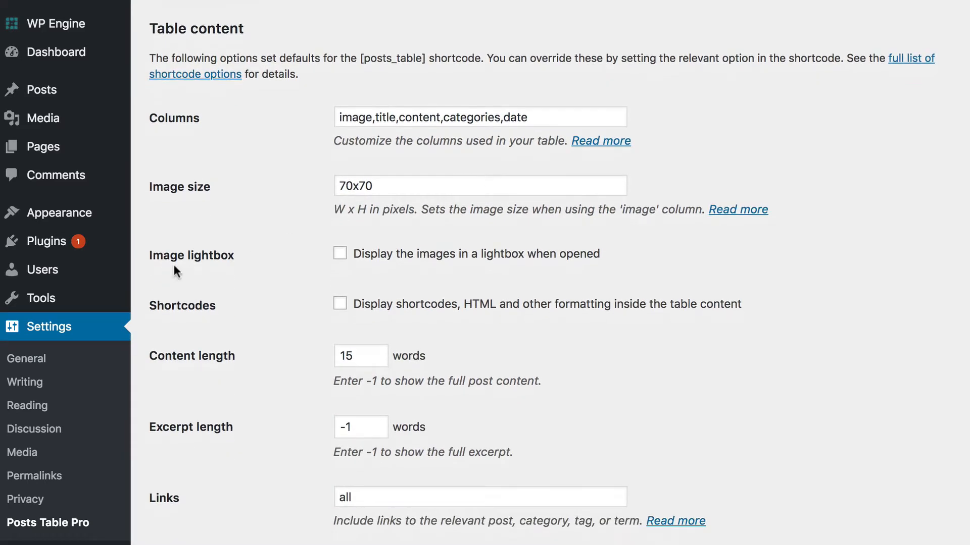
pyautogui.click(342, 307)
pyautogui.scroll(-10, 326, 303)
pyautogui.scroll(-8, 326, 305)
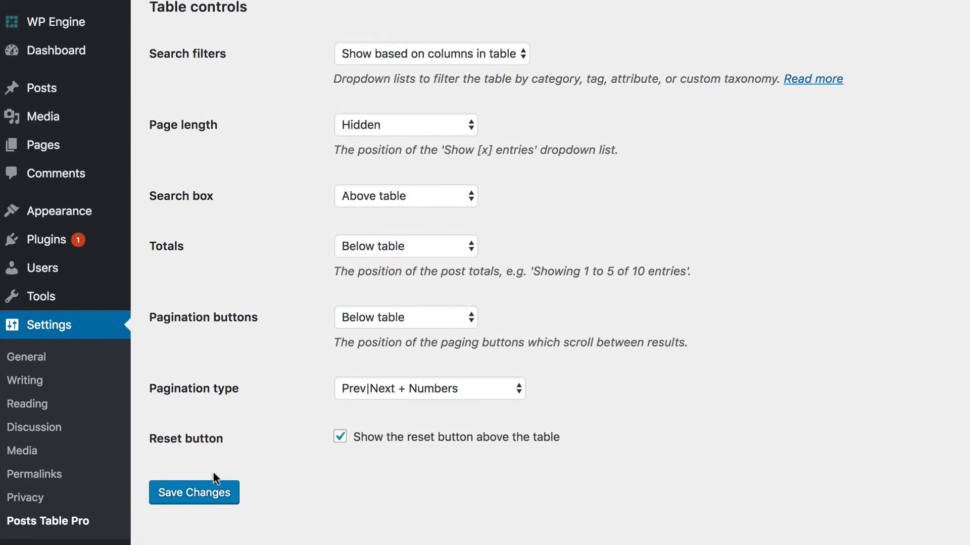
pyautogui.click(190, 498)
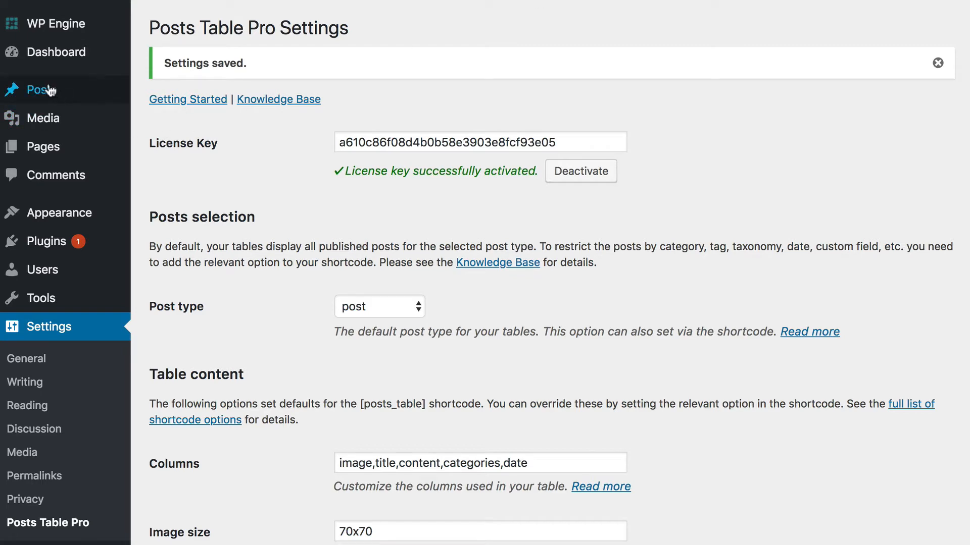
pyautogui.moveTo(42, 91)
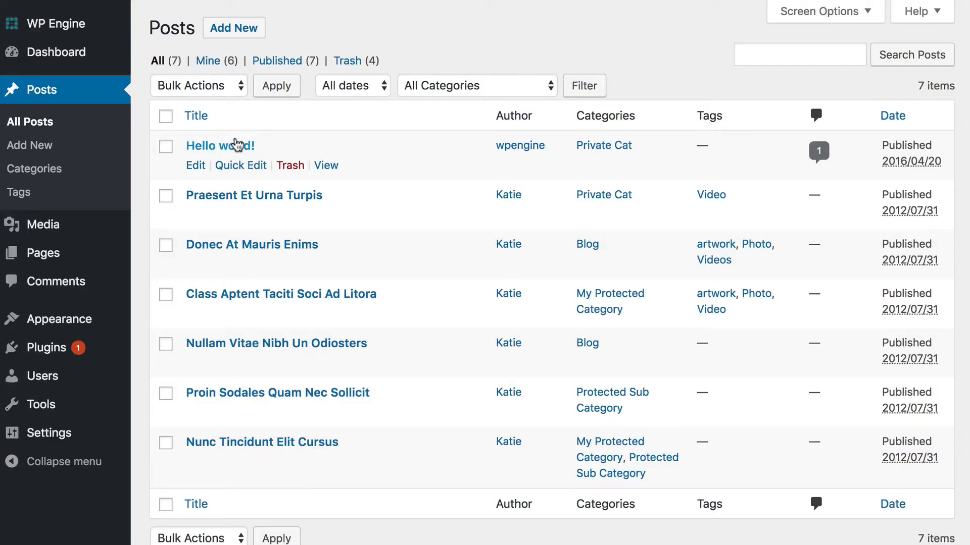
# - Open the Hello world! post and delete all of its existing content
pyautogui.click(237, 146)
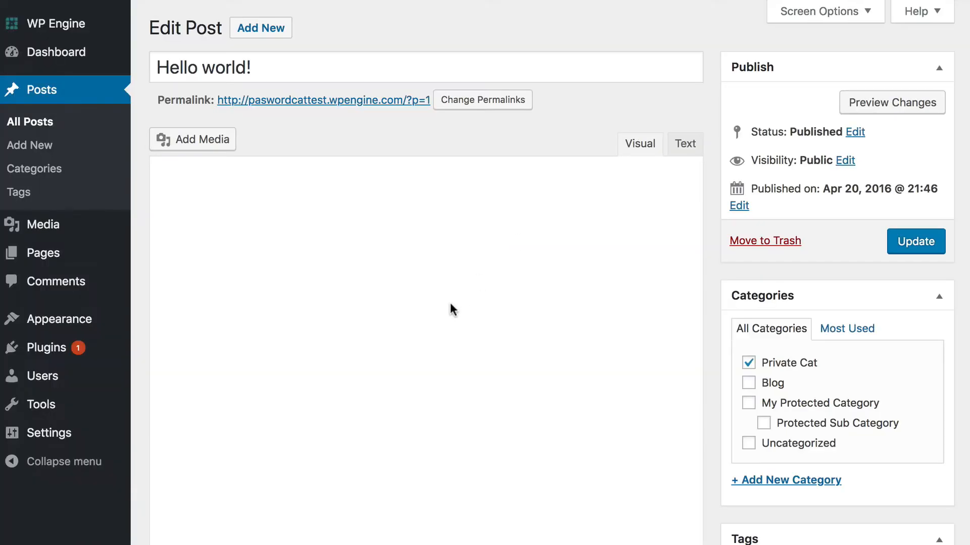
pyautogui.press('super+a')
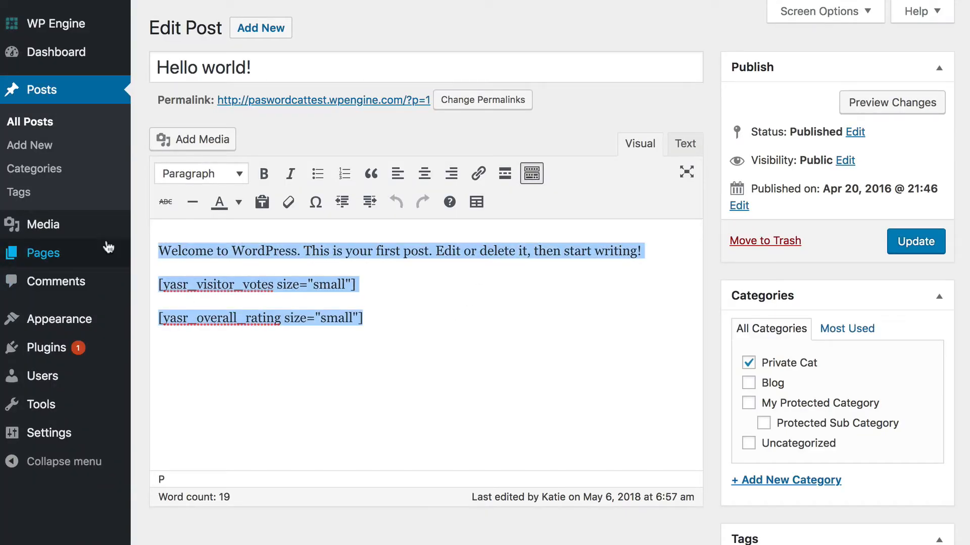
pyautogui.press('BackSpace')
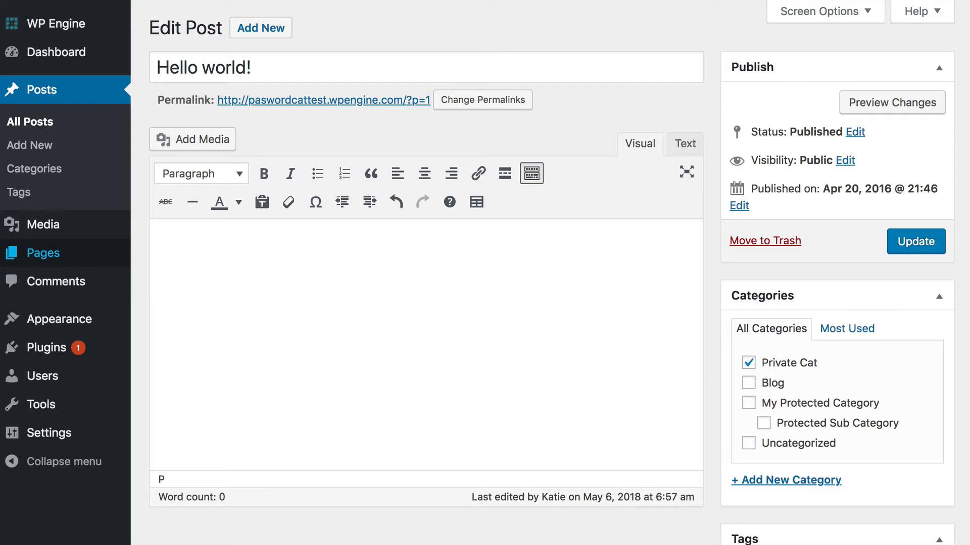
pyautogui.write('Button')
pyautogui.doubleClick(172, 251)
pyautogui.click(477, 173)
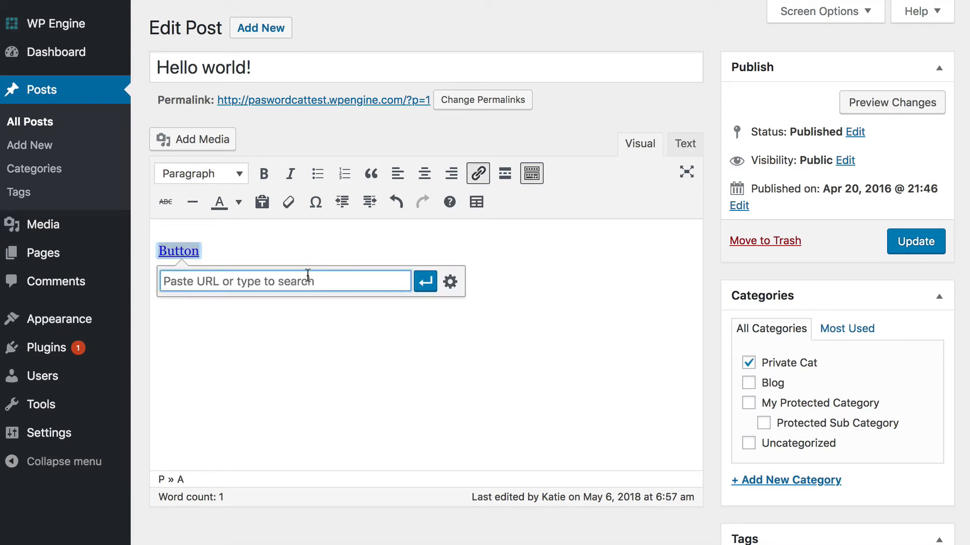
pyautogui.write('ht')
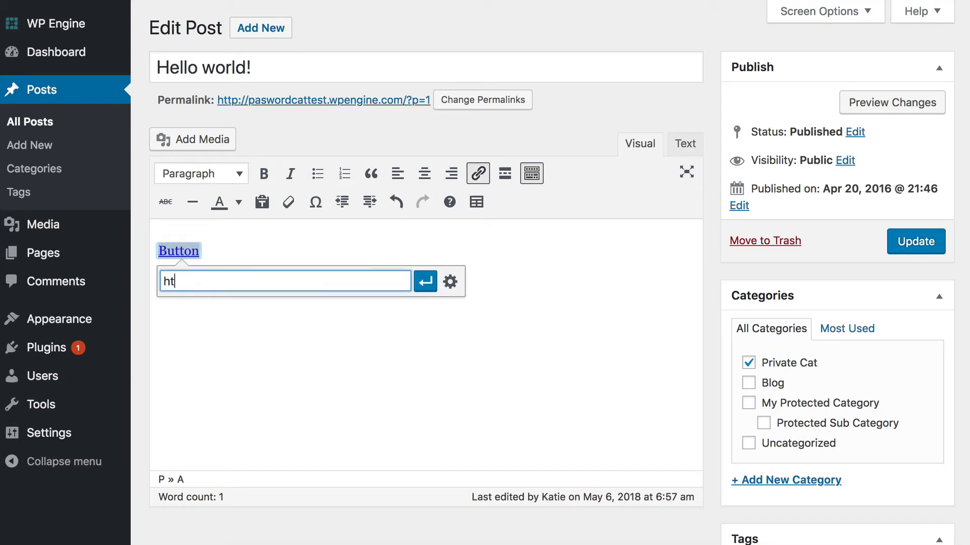
pyautogui.write('tps://barn2.co.uk')
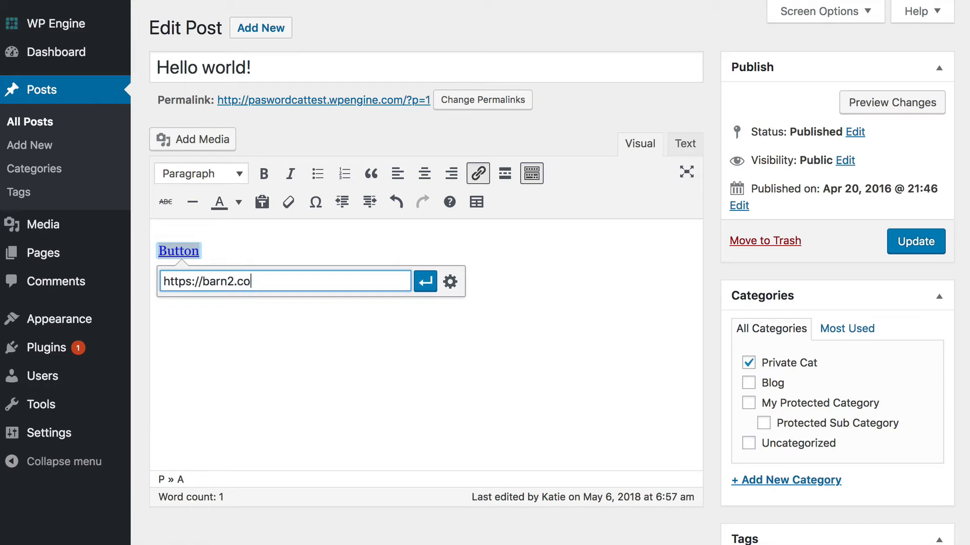
pyautogui.click(426, 282)
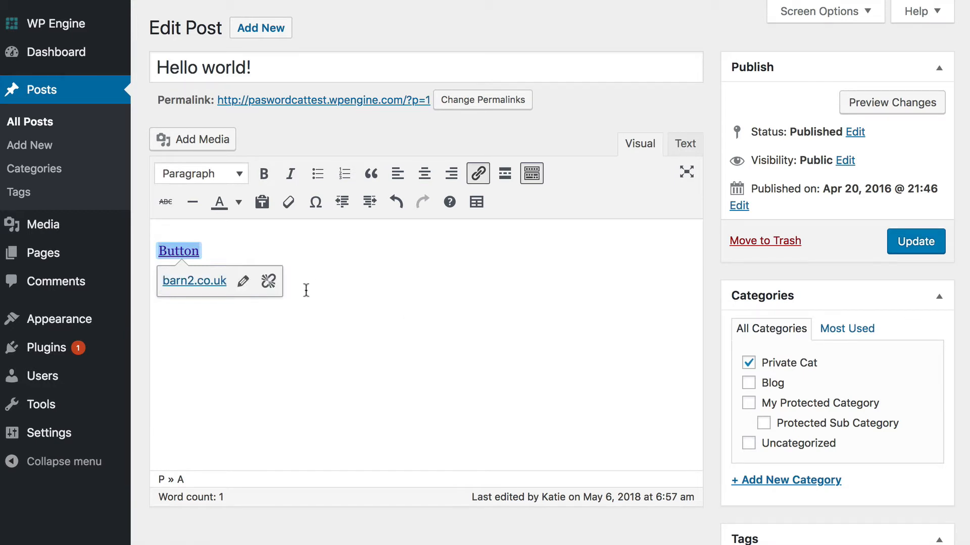
pyautogui.press('Return')
pyautogui.press('BackSpace')
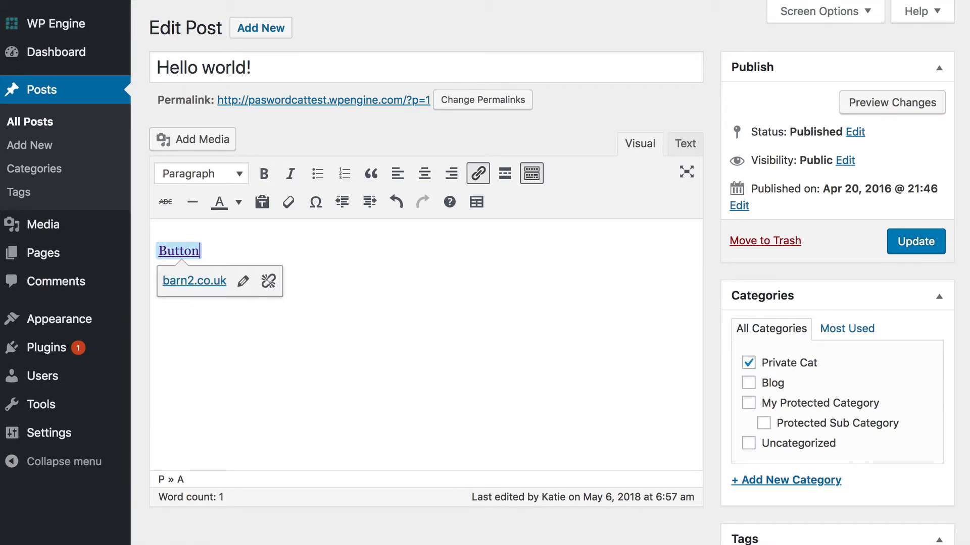
# - Add class="button" to the link in the HTML view, then update the post
pyautogui.click(693, 147)
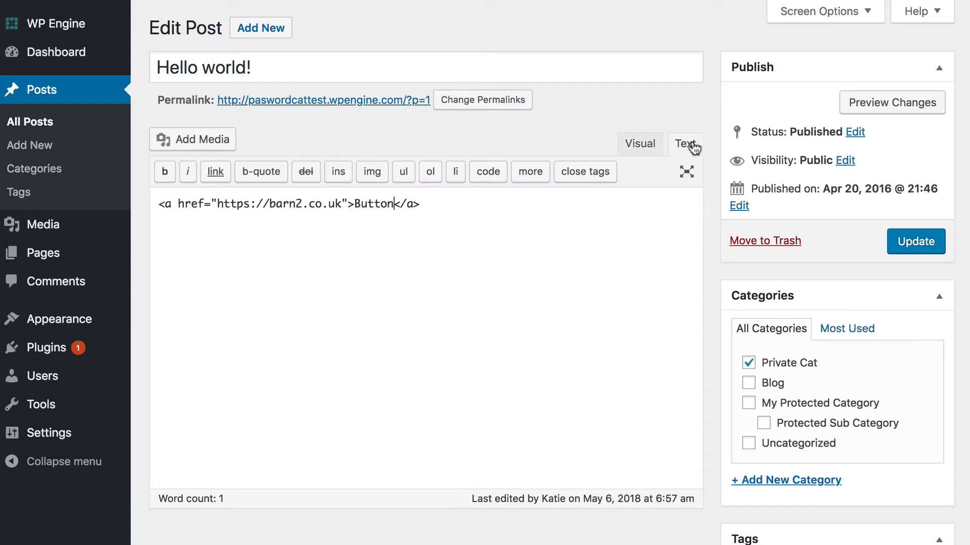
pyautogui.click(178, 203)
pyautogui.write('class="bu')
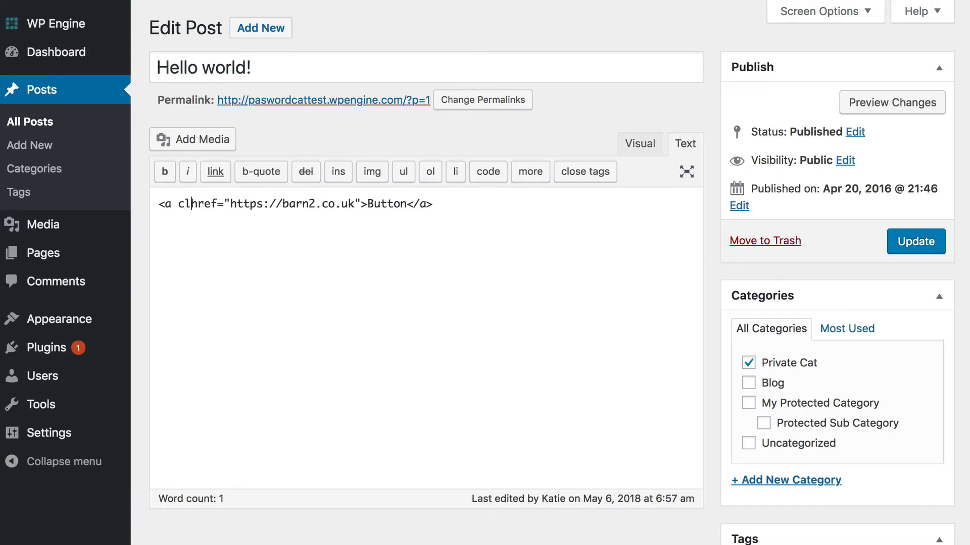
pyautogui.write('tton"')
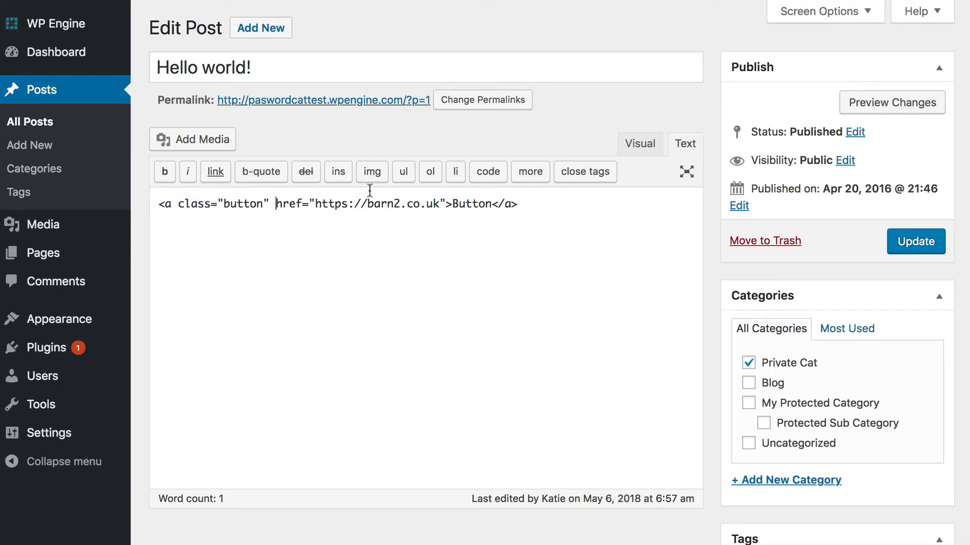
pyautogui.click(640, 144)
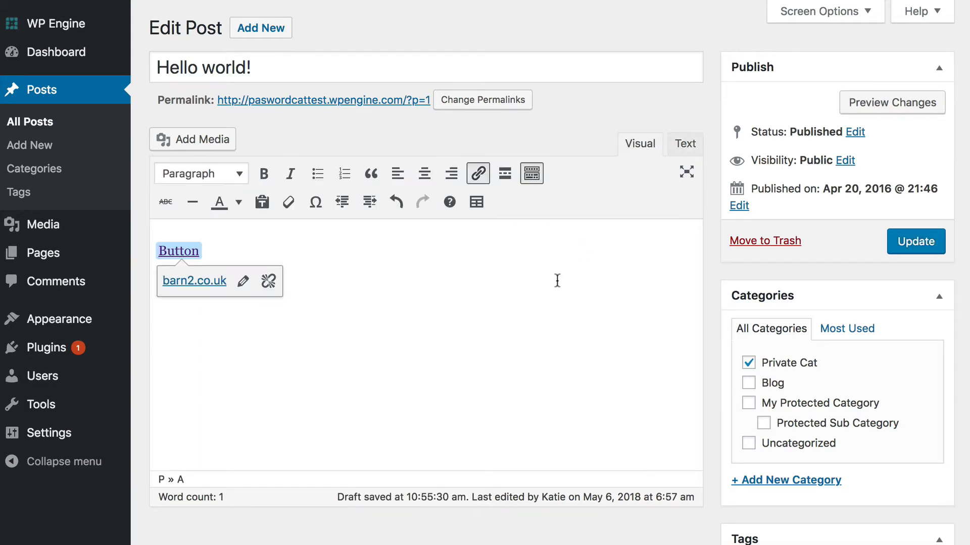
pyautogui.click(563, 266)
pyautogui.click(546, 277)
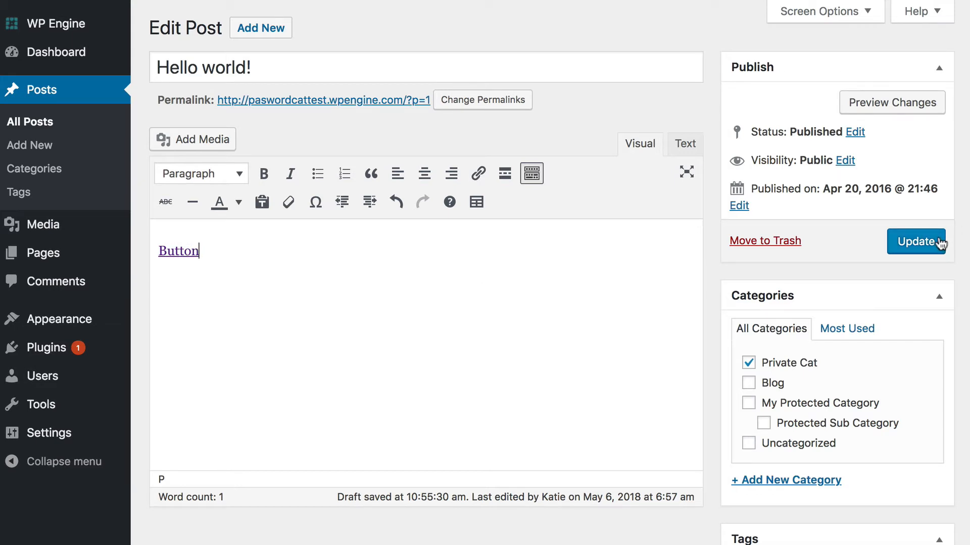
pyautogui.moveTo(206, 258)
pyautogui.click(910, 253)
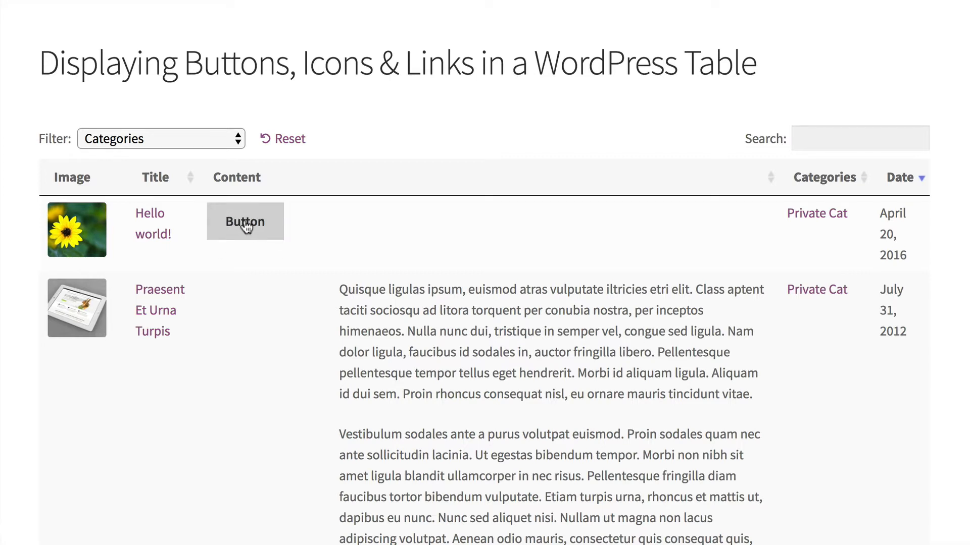
# - Test the Button in the table's first row, which opens the Barn2 Media site
pyautogui.click(251, 227)
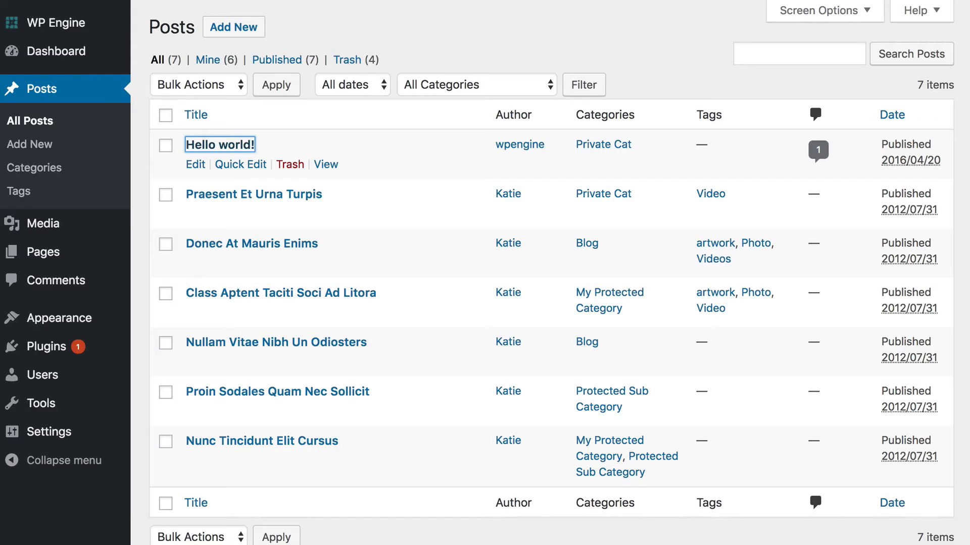
pyautogui.click(286, 197)
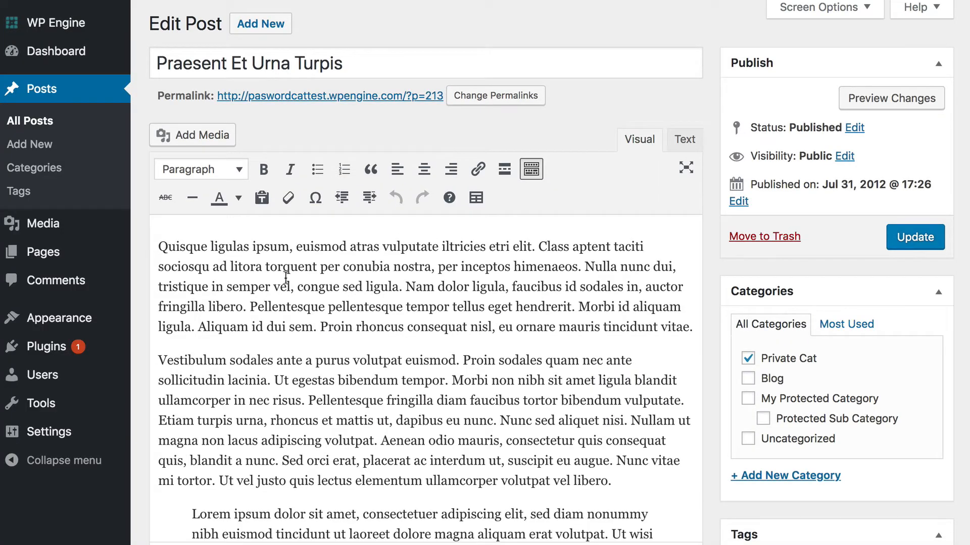
pyautogui.click(158, 246)
pyautogui.press('Return')
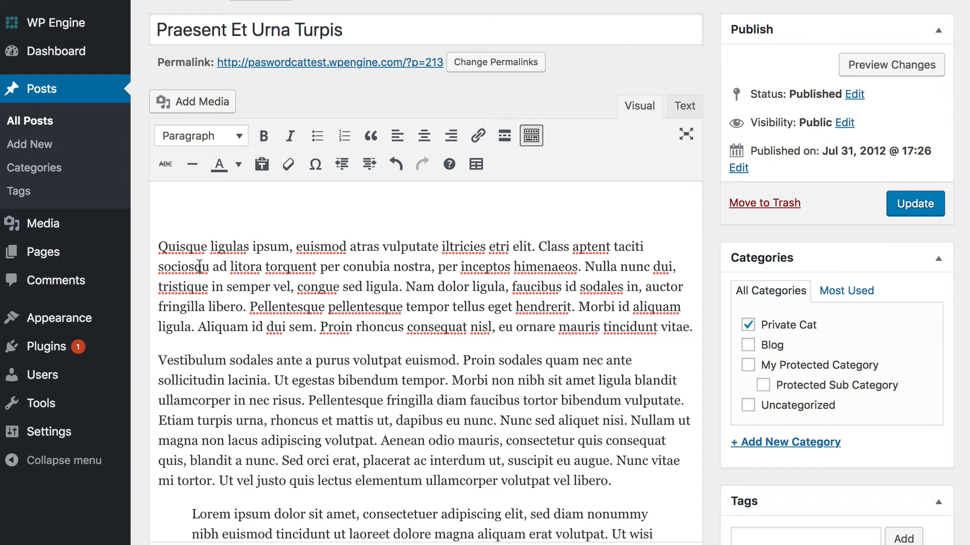
pyautogui.write('Click here')
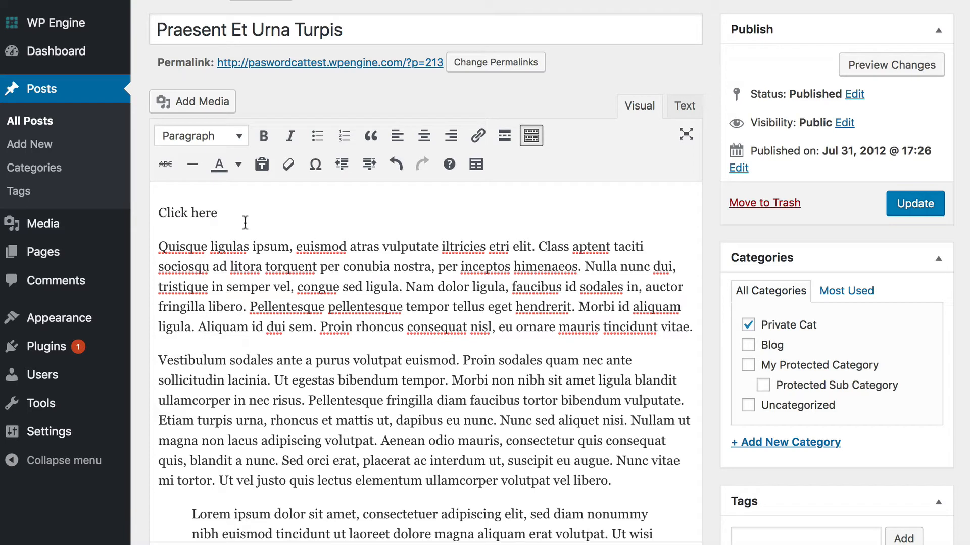
pyautogui.moveTo(218, 214); pyautogui.dragTo(133, 213)
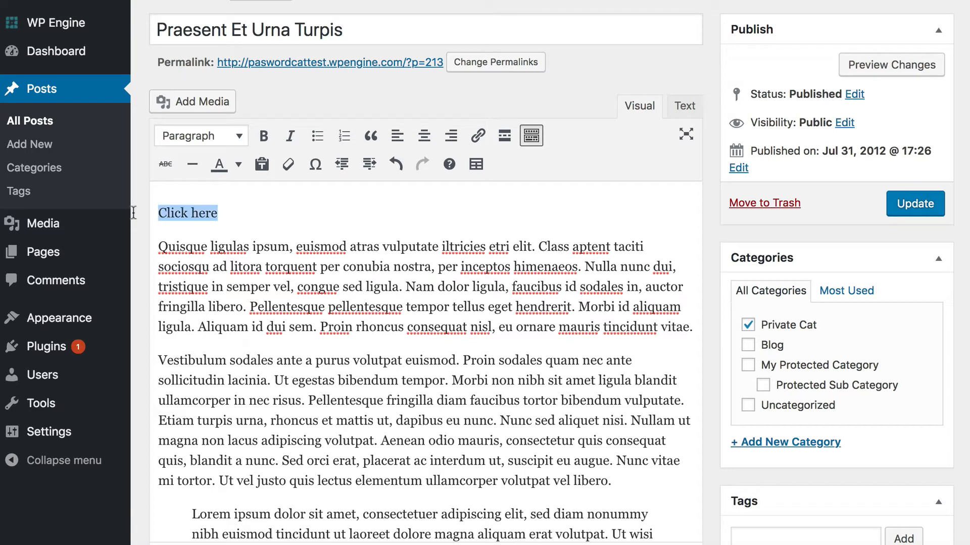
pyautogui.click(477, 135)
pyautogui.write('https:')
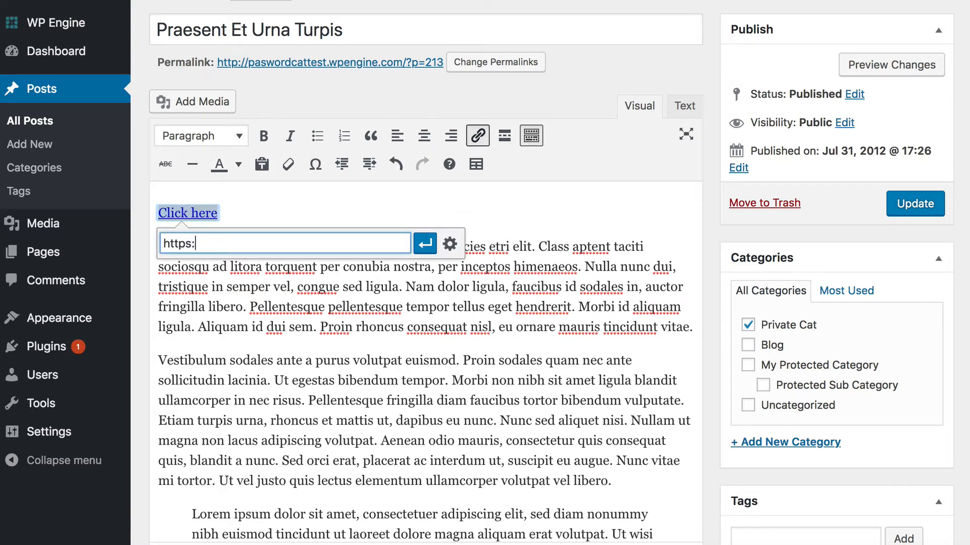
pyautogui.write('//barn2.co.uk')
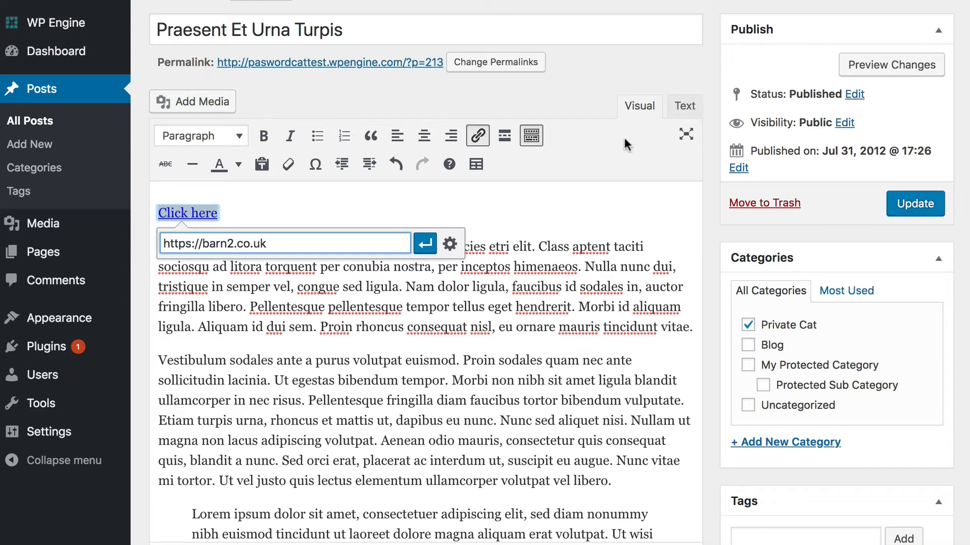
pyautogui.click(424, 244)
pyautogui.click(267, 224)
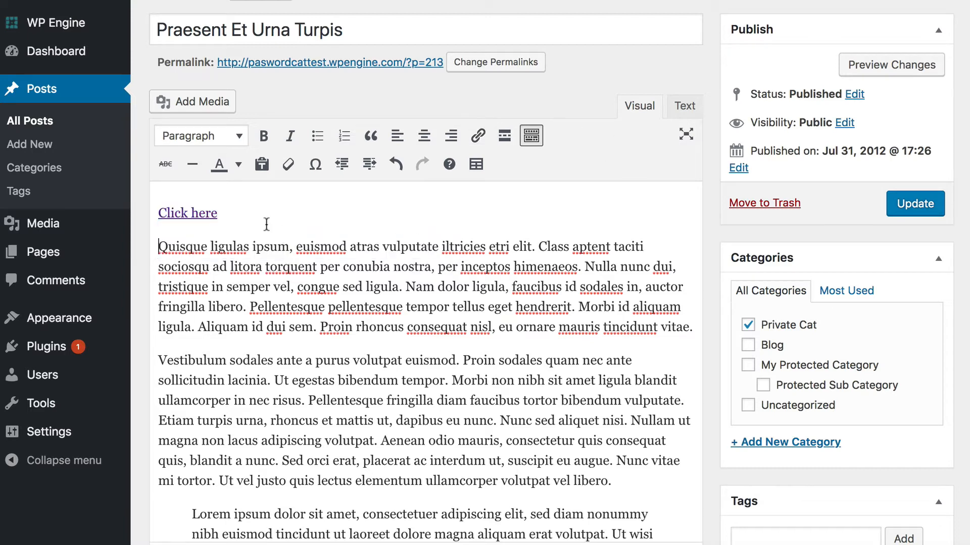
pyautogui.click(890, 203)
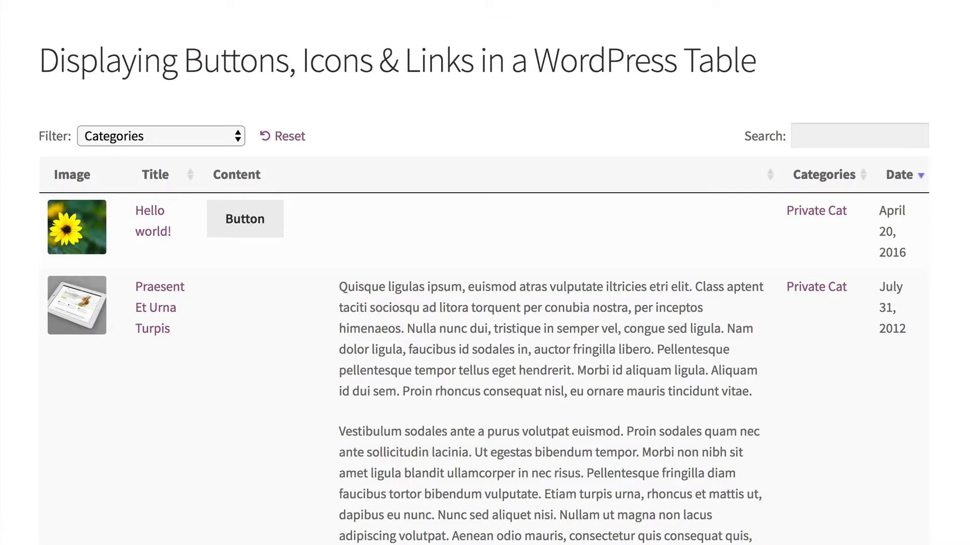
# - Reload the table page and check the Click here link in the Praesent row
pyautogui.press('super+r')
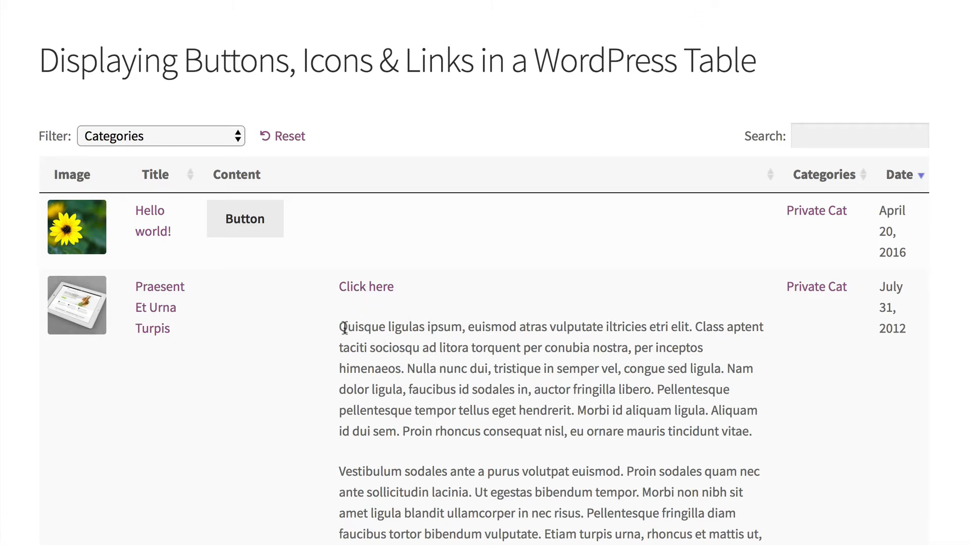
pyautogui.moveTo(340, 327); pyautogui.dragTo(753, 469)
pyautogui.click(458, 411)
# - Go to Plugins > Add New from the admin sidebar
pyautogui.scroll(-1, 656, 28)
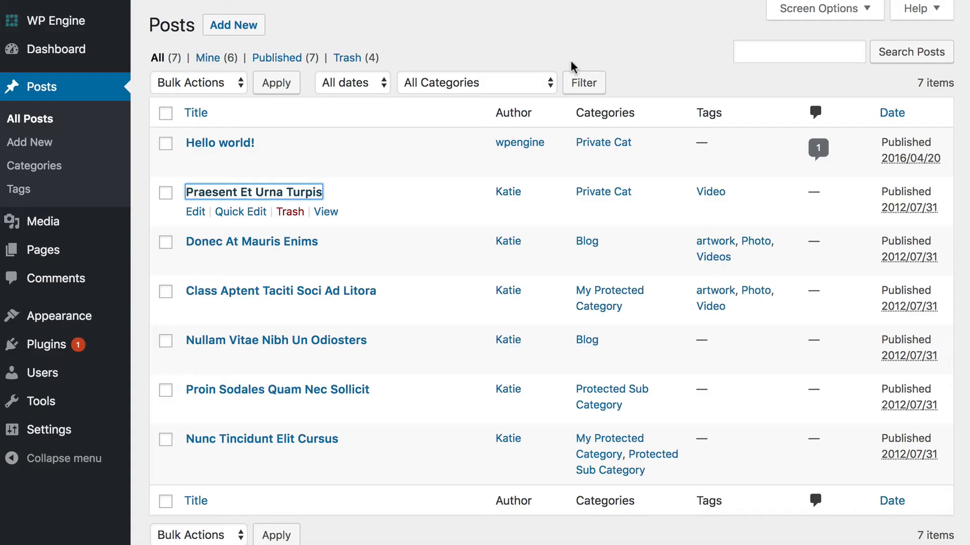
pyautogui.moveTo(54, 349)
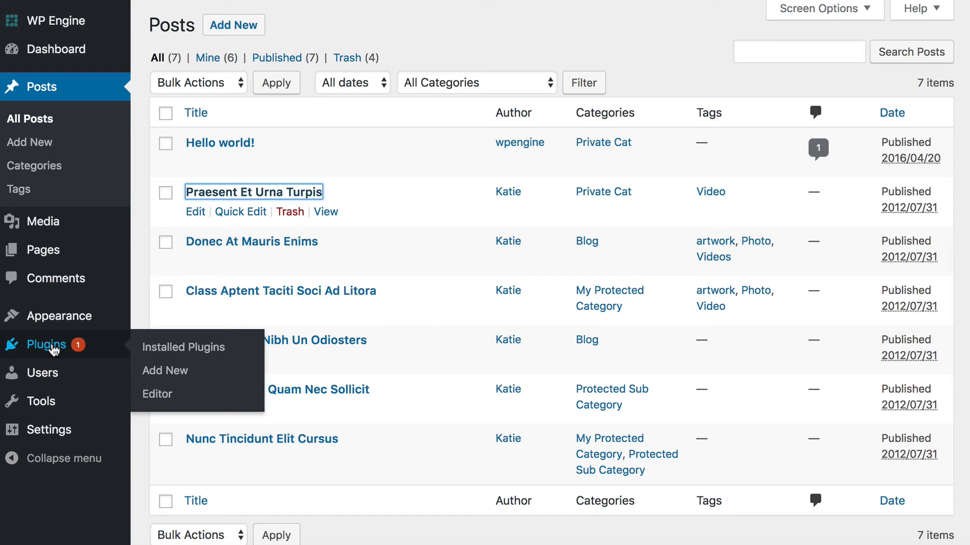
pyautogui.click(159, 374)
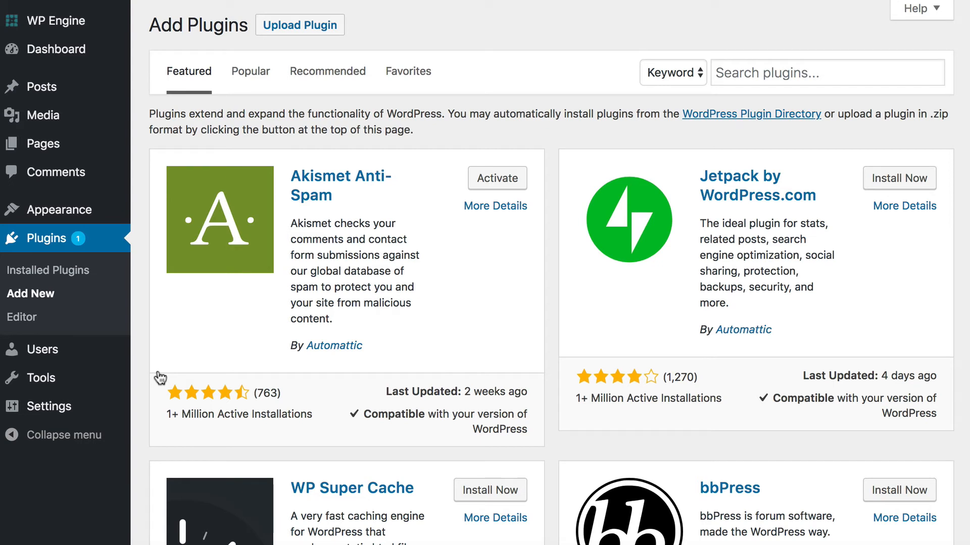
# - Search for 'better font awesome' and install the Better Font Awesome plugin
pyautogui.click(729, 69)
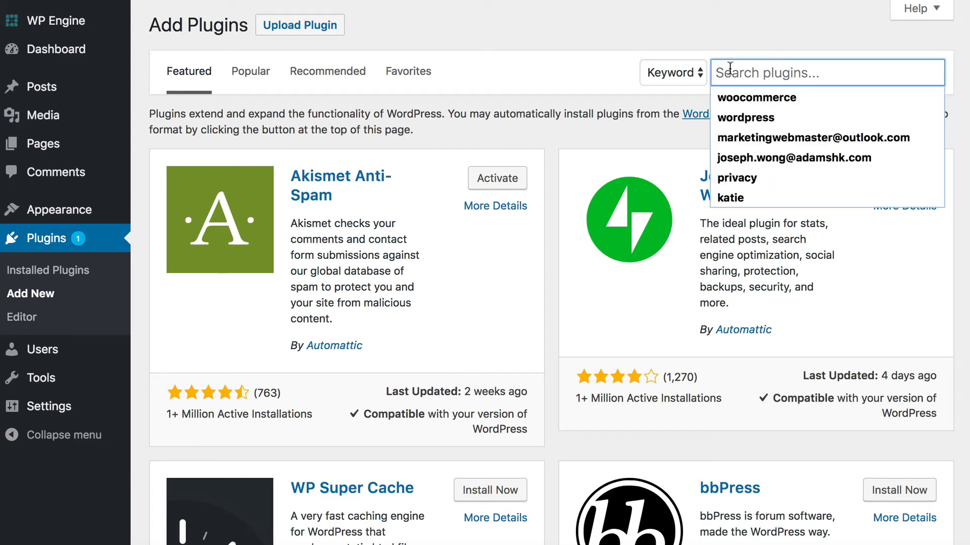
pyautogui.write('better font ')
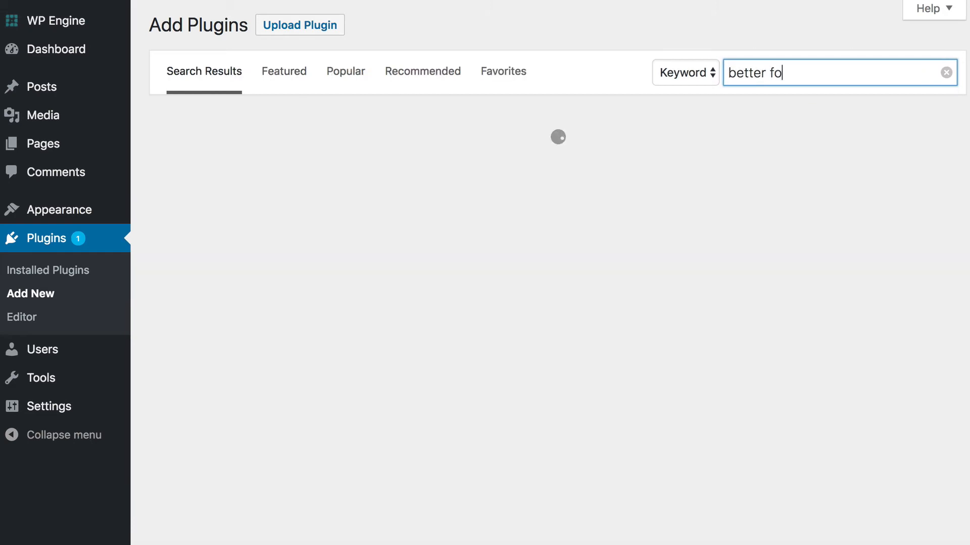
pyautogui.write('awesome')
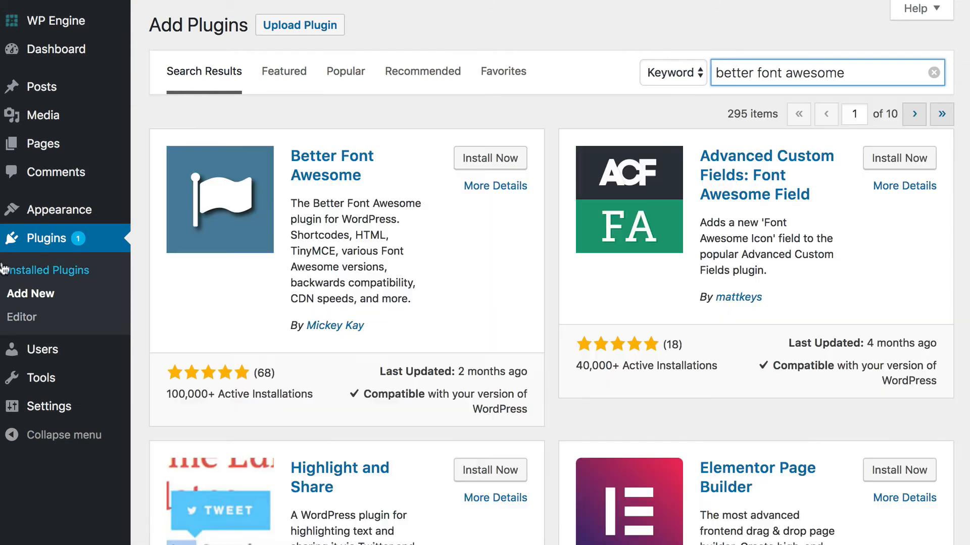
pyautogui.click(493, 161)
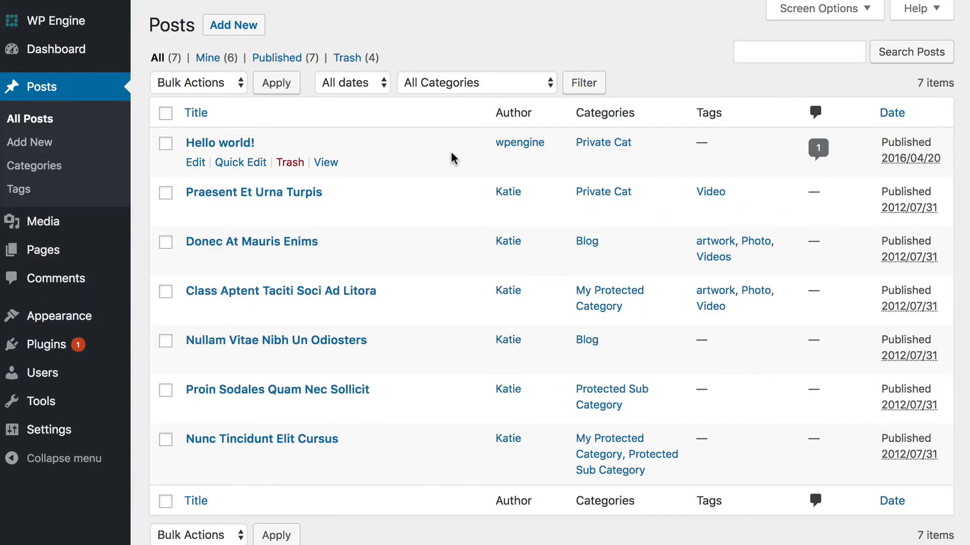
# - Open the Donec At Mauris Enims post and delete all of its body text
pyautogui.click(256, 244)
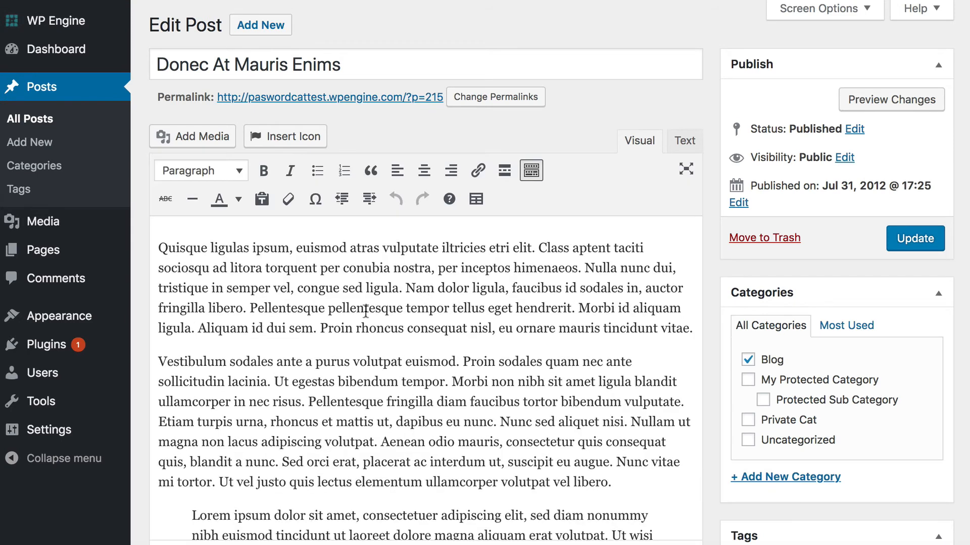
pyautogui.press('super+a')
pyautogui.press('BackSpace')
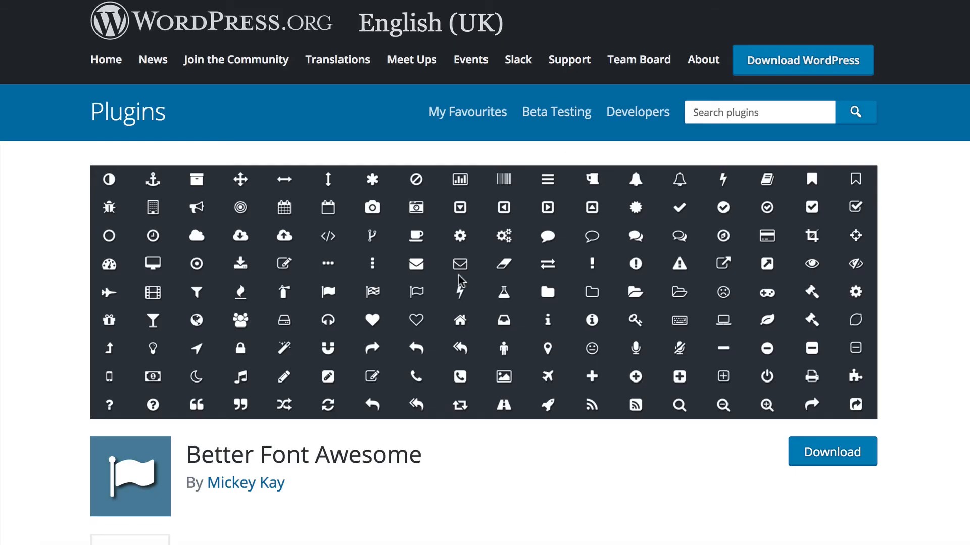
# - Select the example [icon name="flag" class="2x spin border"] shortcode under the plugin's Usage section
pyautogui.scroll(-5, 430, 329)
pyautogui.scroll(5, 430, 331)
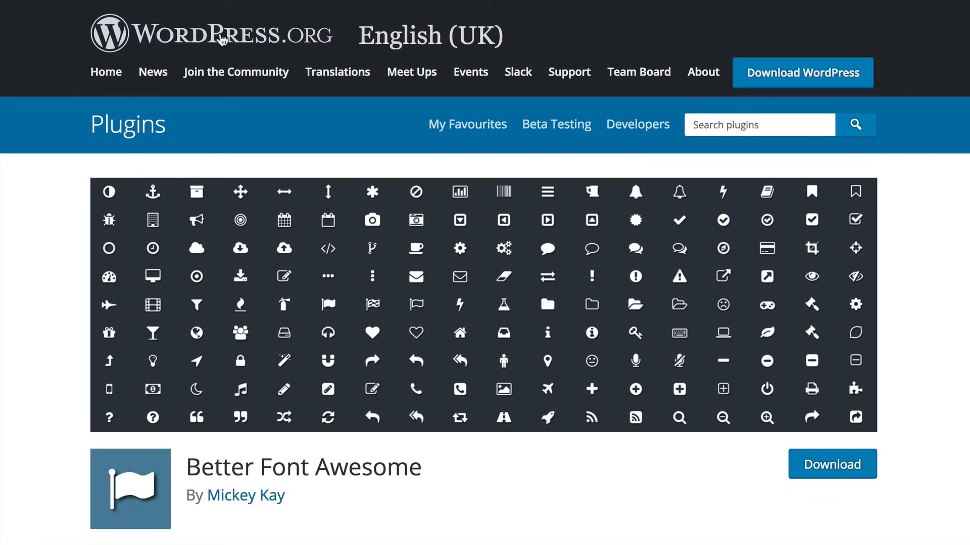
pyautogui.scroll(-1, 302, 373)
pyautogui.scroll(-5, 302, 376)
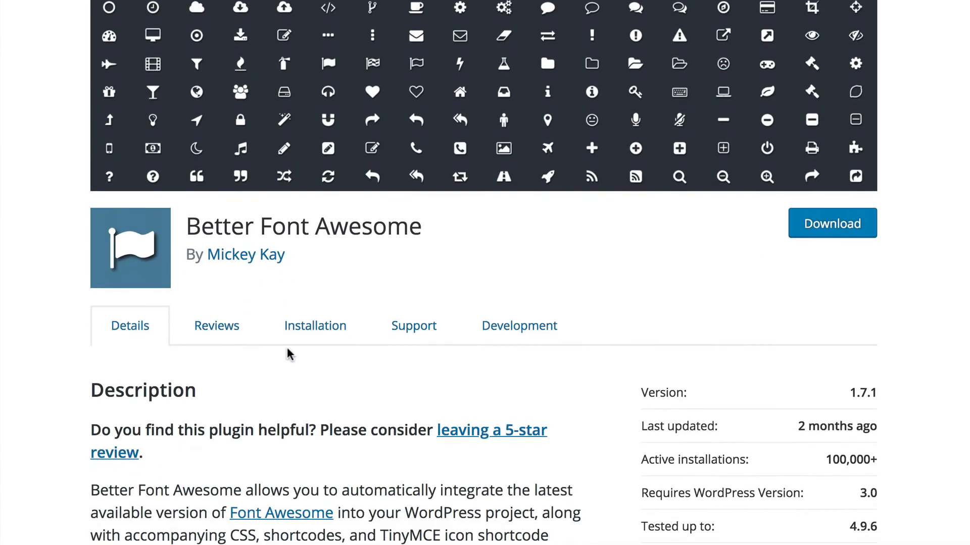
pyautogui.scroll(-4, 375, 222)
pyautogui.scroll(-15, 375, 223)
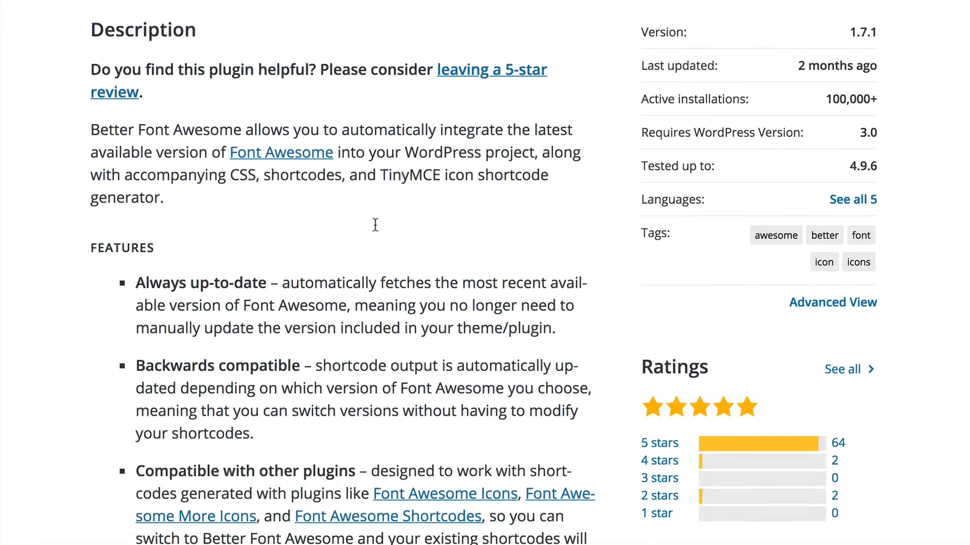
pyautogui.scroll(-2, 375, 223)
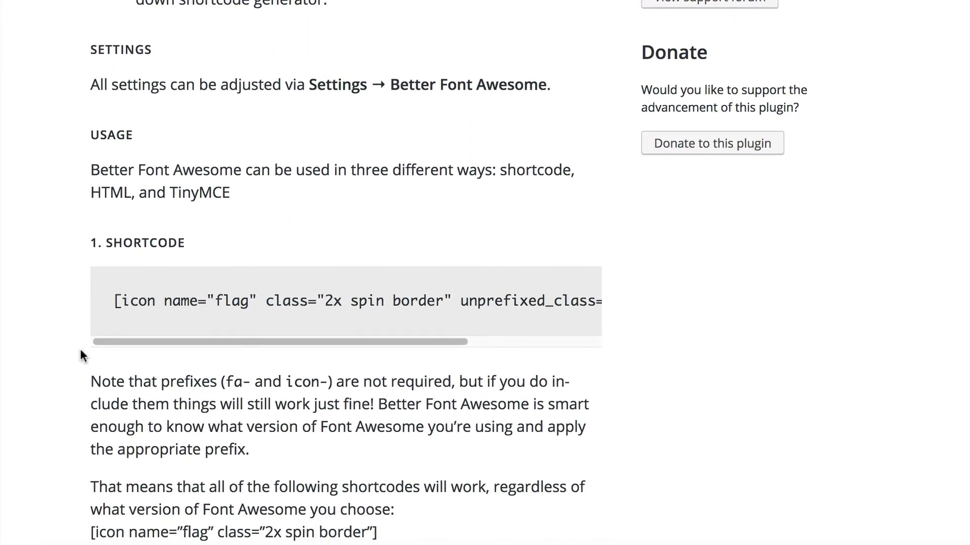
pyautogui.moveTo(114, 303); pyautogui.dragTo(580, 304)
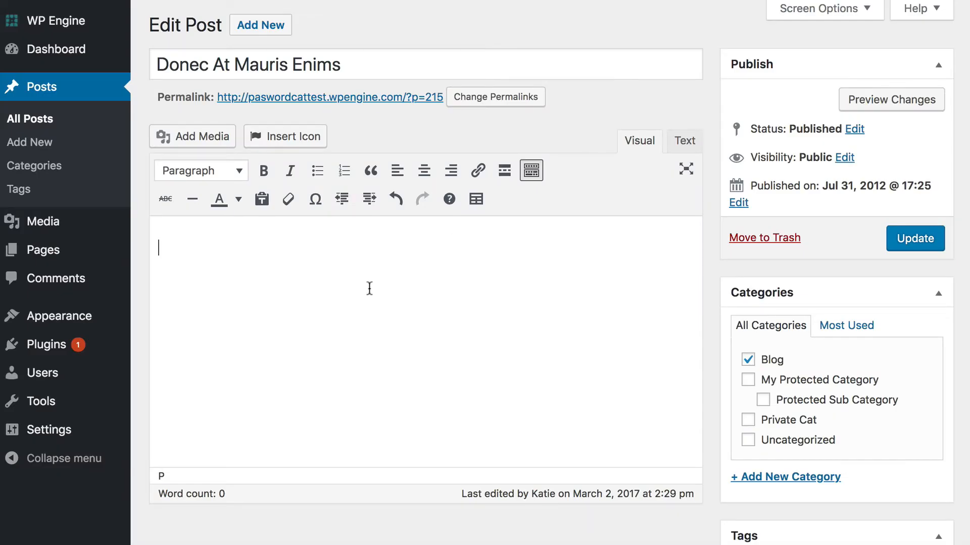
# - Paste the flag icon shortcode into the post and strip its <pre><code> wrapper tags in the Text view
pyautogui.write('[icon name="flag" class="2x spin border" unprefixed_class="my-custom-class"]')
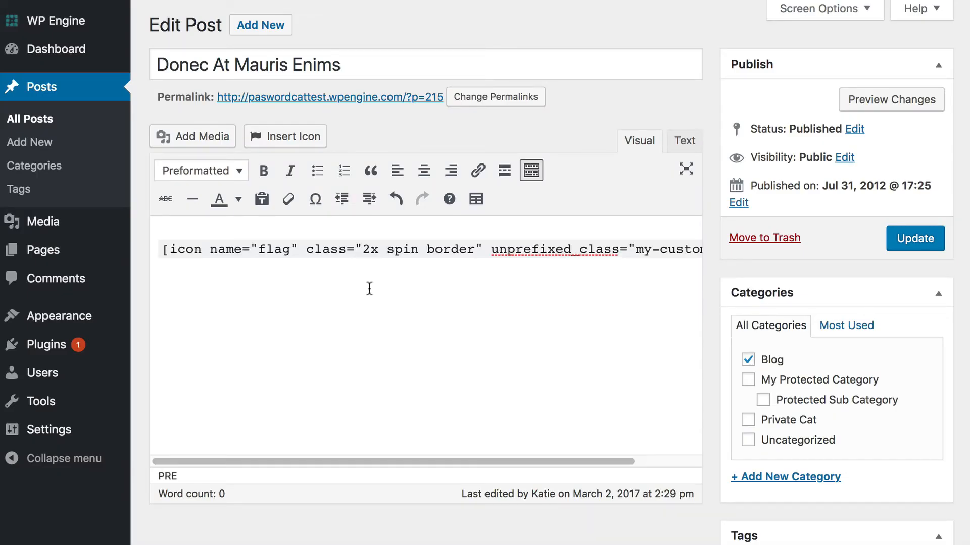
pyautogui.click(421, 250)
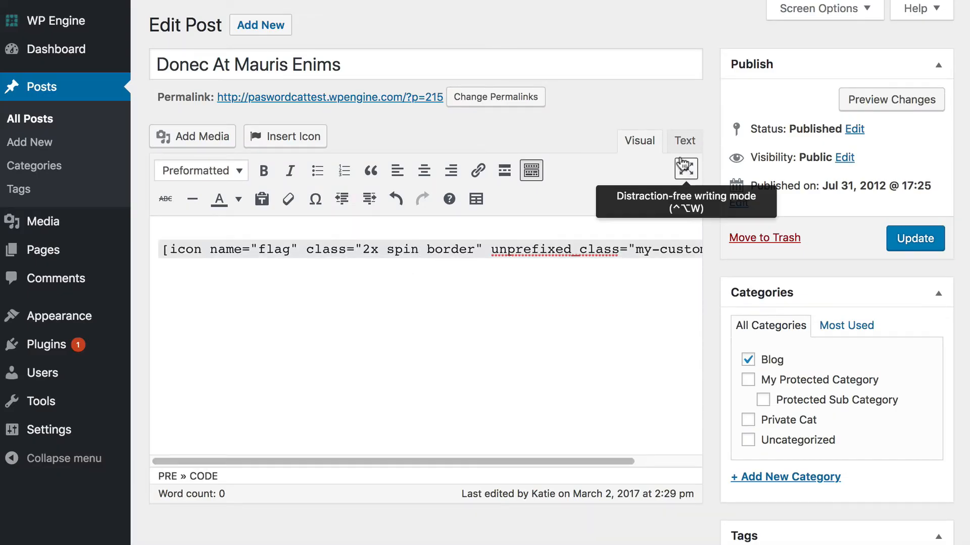
pyautogui.click(684, 141)
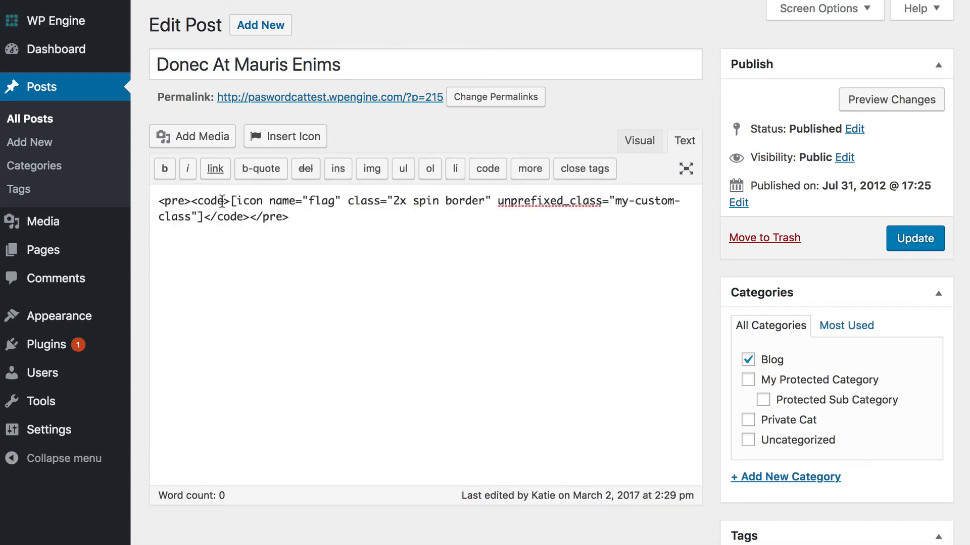
pyautogui.moveTo(231, 201); pyautogui.dragTo(125, 207)
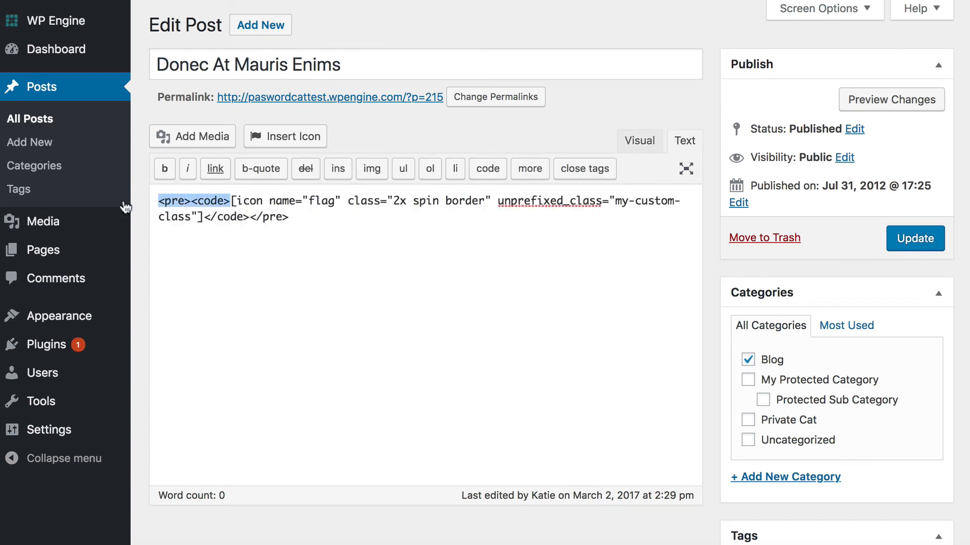
pyautogui.press('BackSpace')
pyautogui.moveTo(244, 216); pyautogui.dragTo(122, 215)
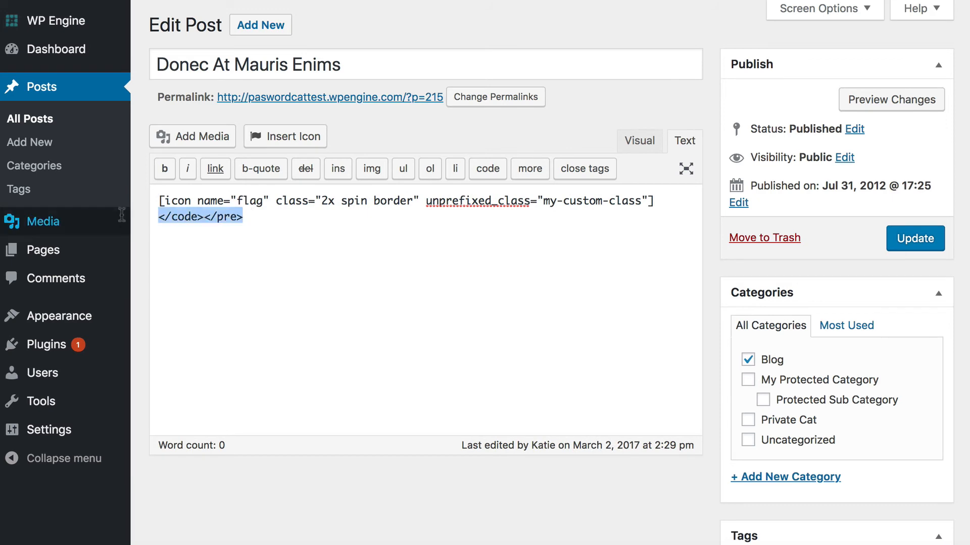
pyautogui.press('BackSpace')
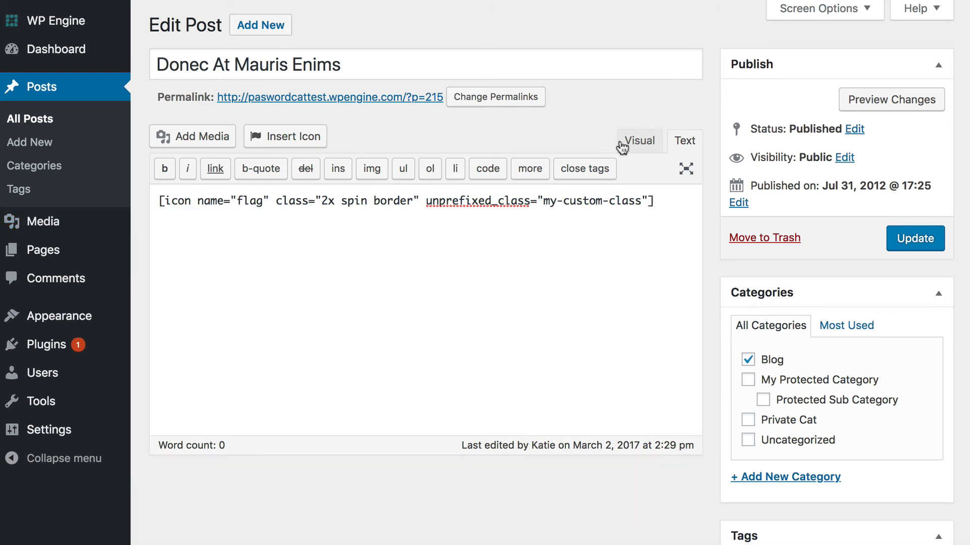
# - Re-paste the shortcode as plain text in the Visual editor and dismiss the notice
pyautogui.click(637, 141)
pyautogui.press('BackSpace')
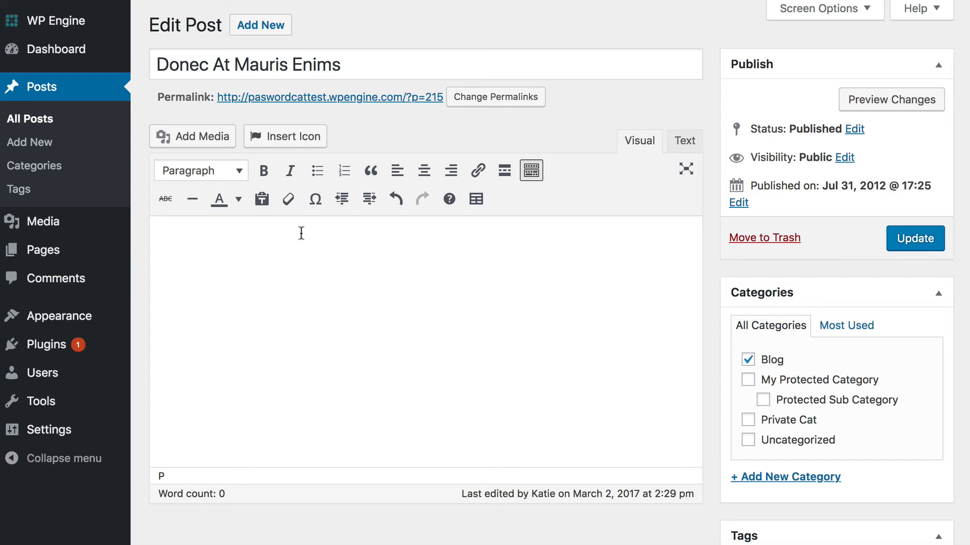
pyautogui.click(262, 199)
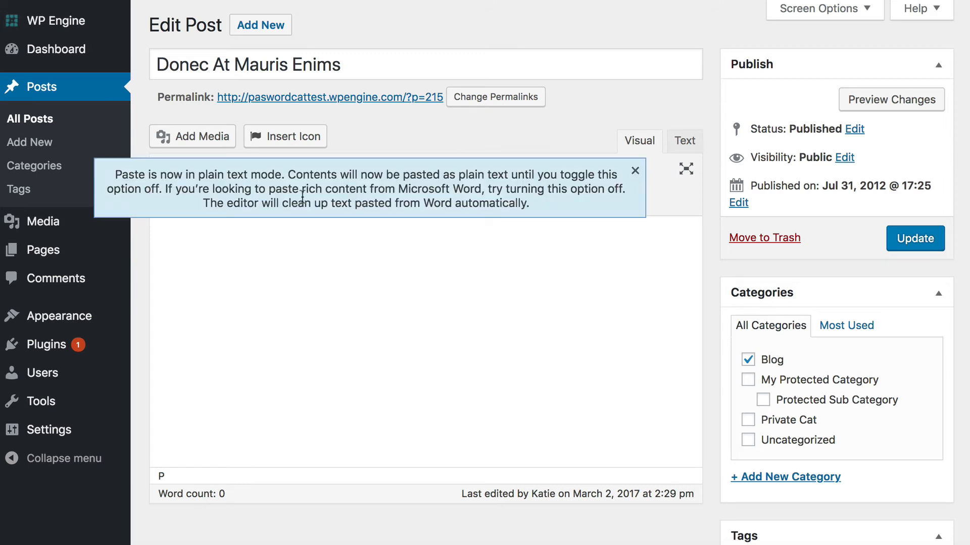
pyautogui.write('[icon name="flag" class="2x spin border" unprefixed_class="my-custom-class"]')
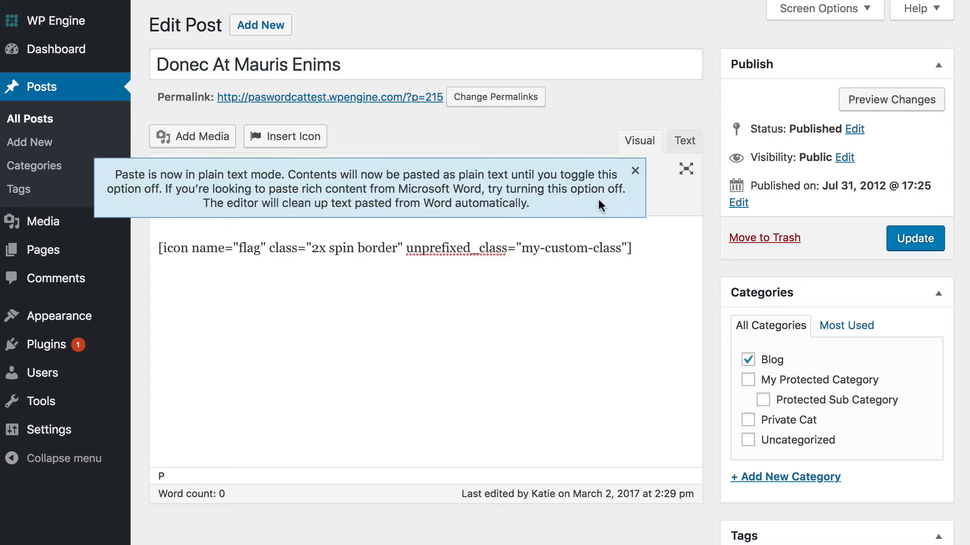
pyautogui.click(635, 171)
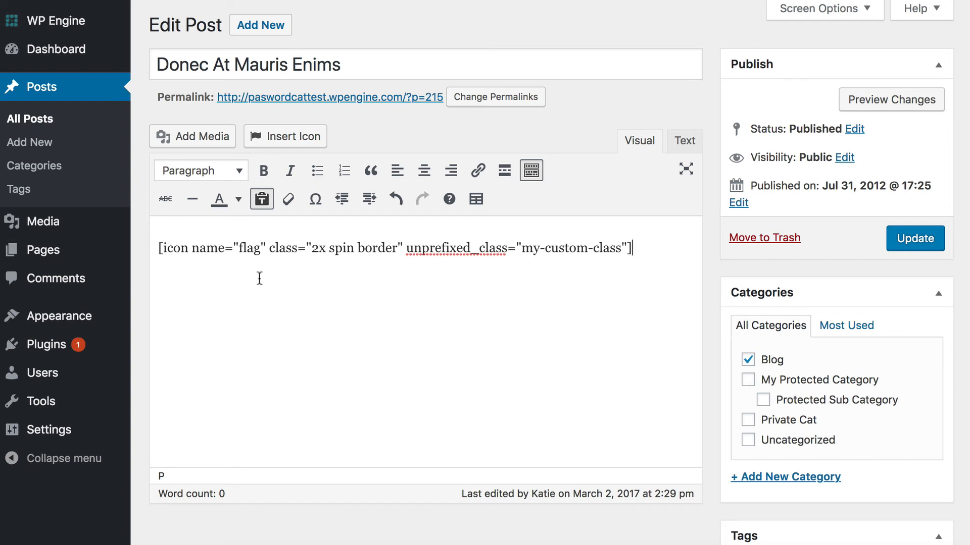
# - Change the shortcode's icon name from 'flag' to 'download' and select the whole shortcode
pyautogui.doubleClick(239, 249)
pyautogui.write('dowl')
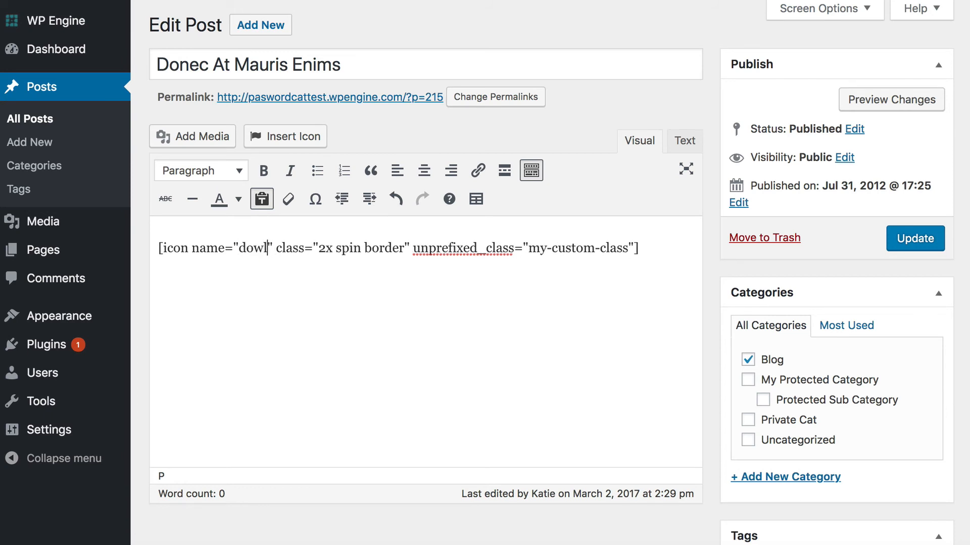
pyautogui.press('BackSpace')
pyautogui.write('nload')
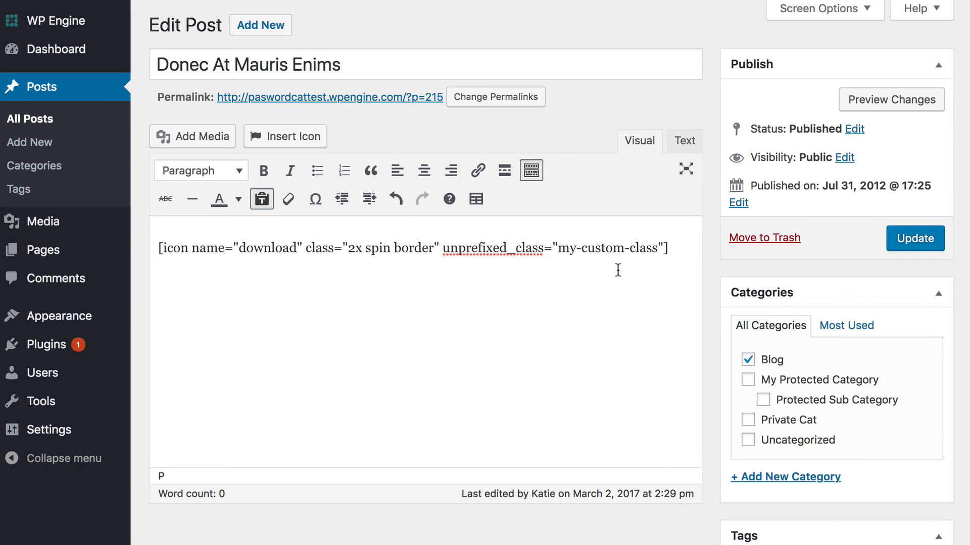
pyautogui.click(681, 247)
pyautogui.keyDown('shift'); pyautogui.click(150, 251); pyautogui.keyUp('shift')
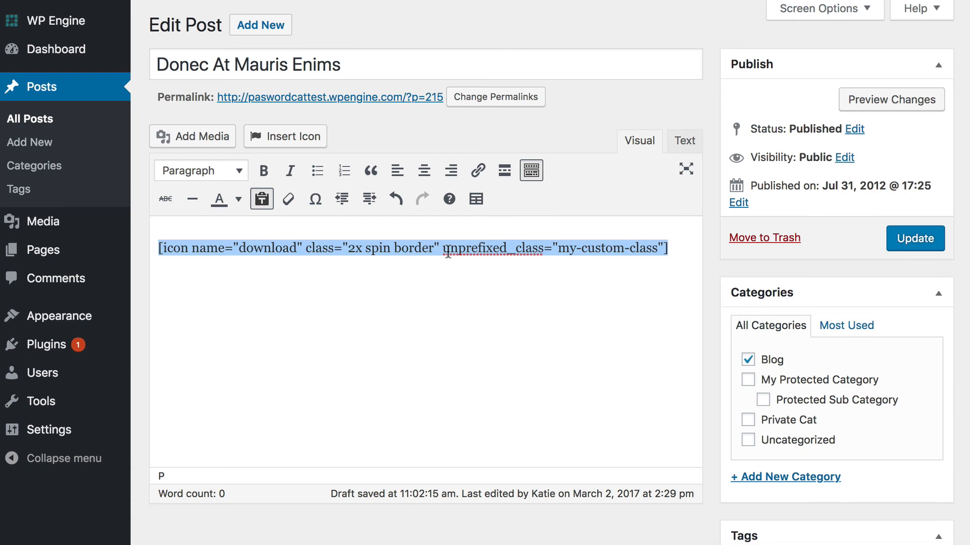
pyautogui.click(479, 172)
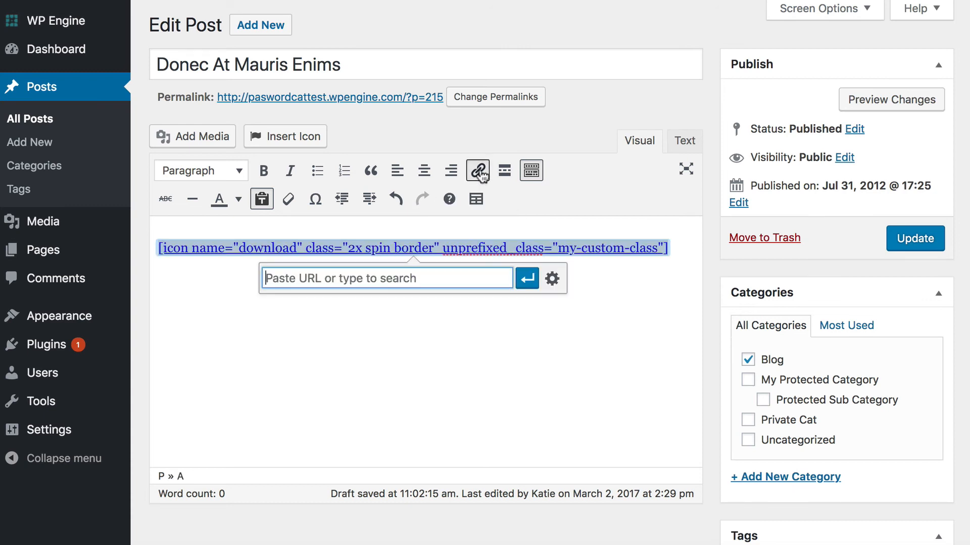
pyautogui.write('https')
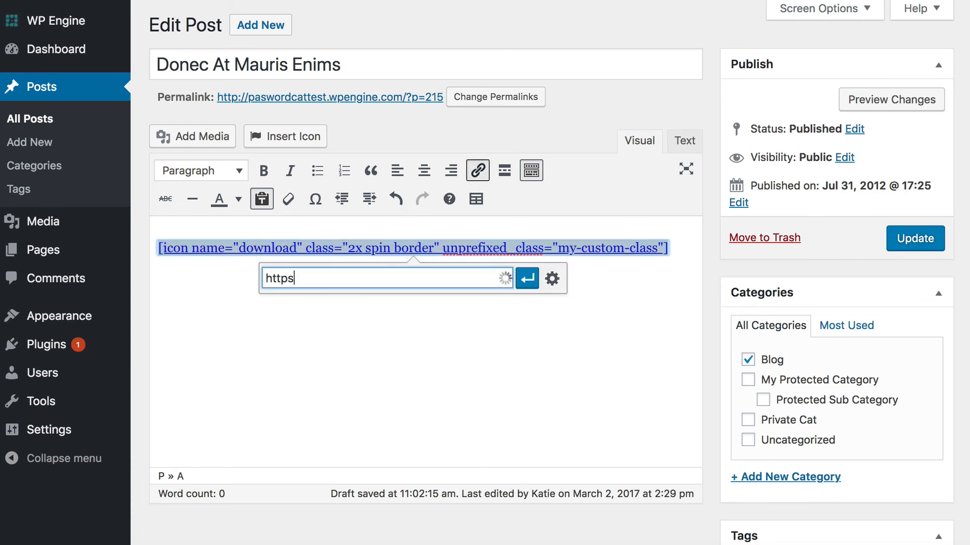
pyautogui.write('://barn2.co.uk')
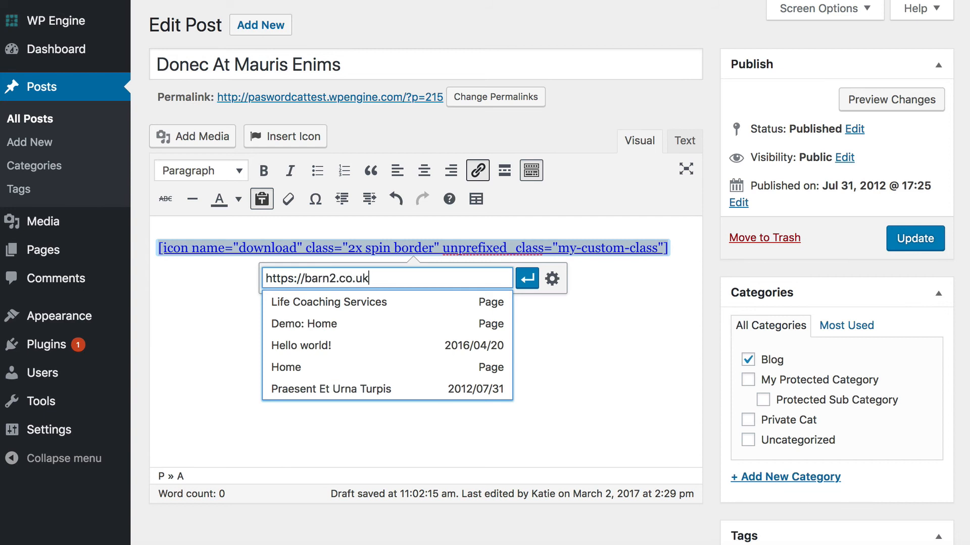
pyautogui.click(527, 278)
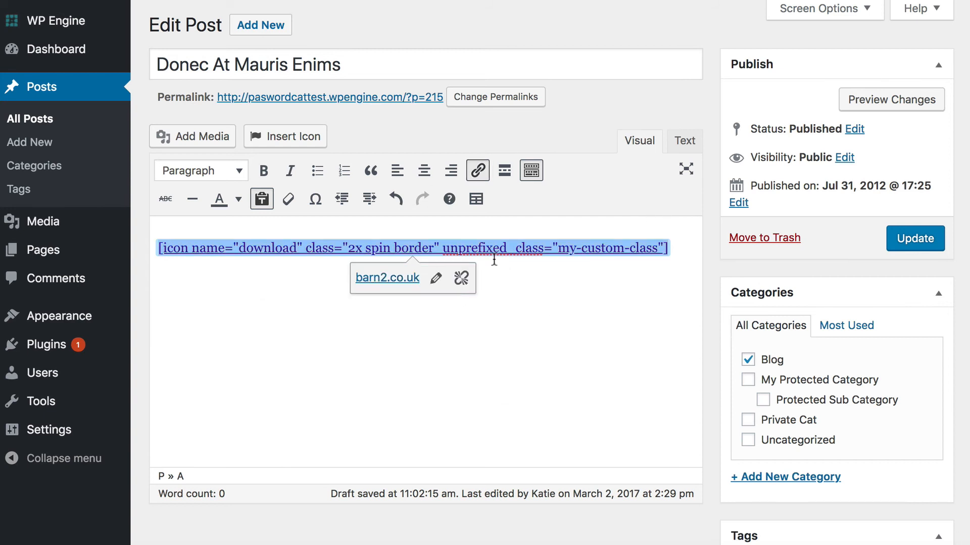
pyautogui.click(642, 290)
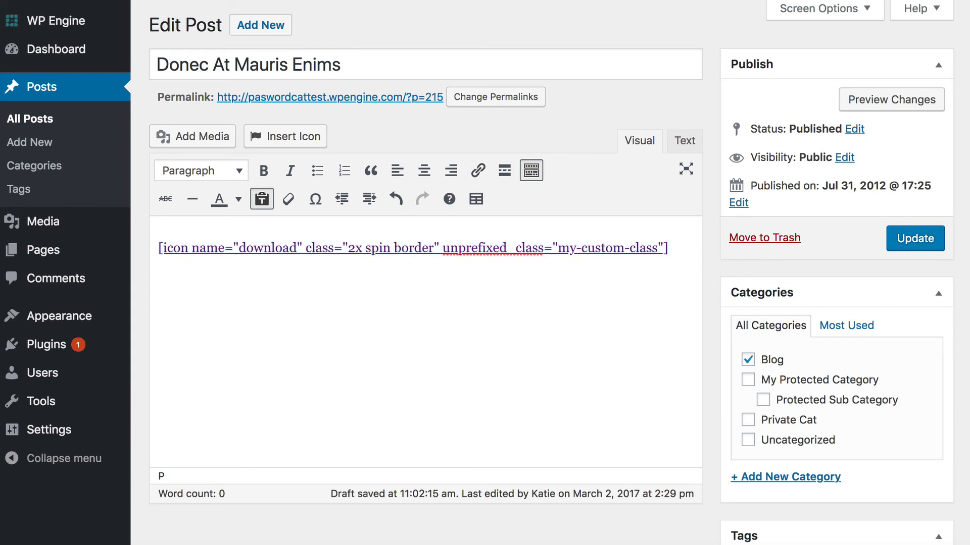
pyautogui.click(918, 246)
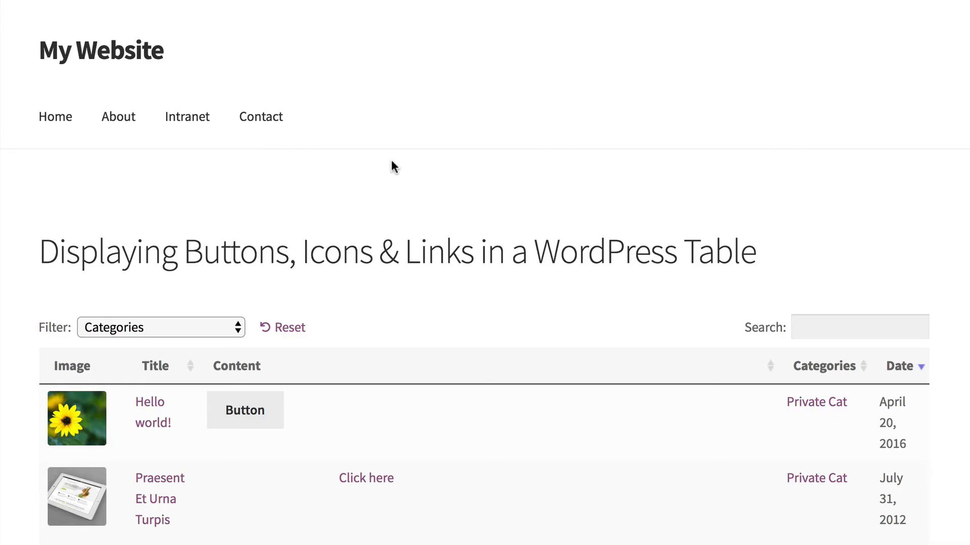
# - Scroll the front-end table to the Donec At Mauris Enims row to check its download icon
pyautogui.scroll(-4, 391, 159)
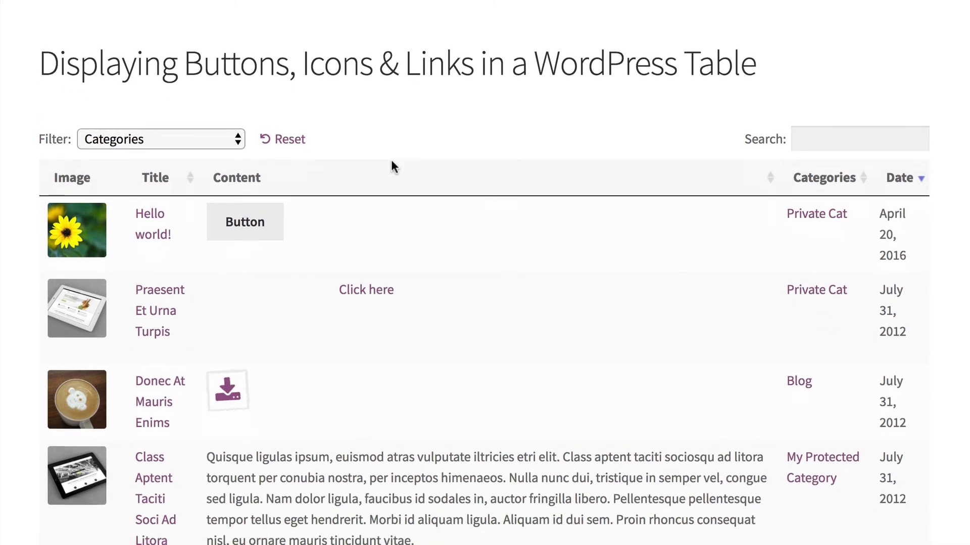
pyautogui.scroll(-1, 391, 160)
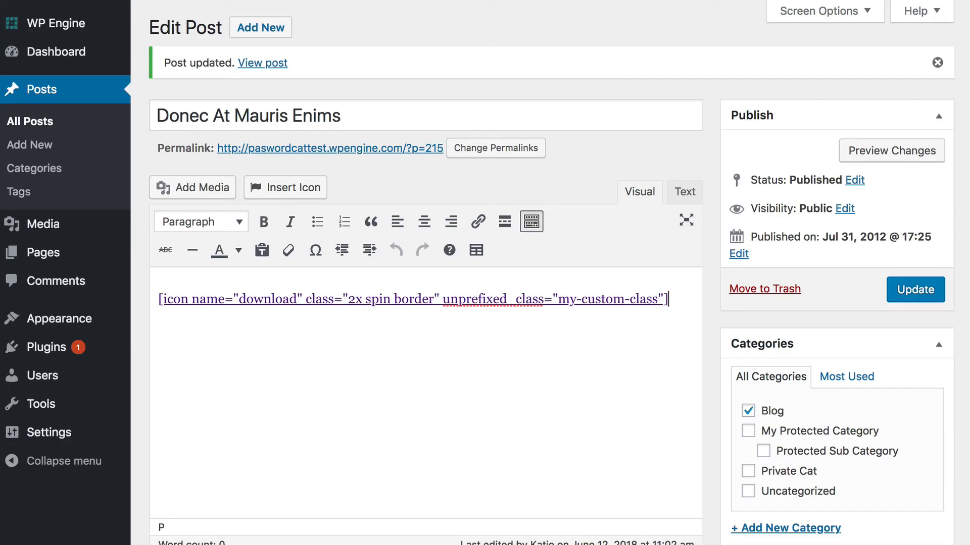
# - Remove 'spin border' from the shortcode's class, leaving class="2x", and update the post
pyautogui.moveTo(366, 299); pyautogui.dragTo(440, 299)
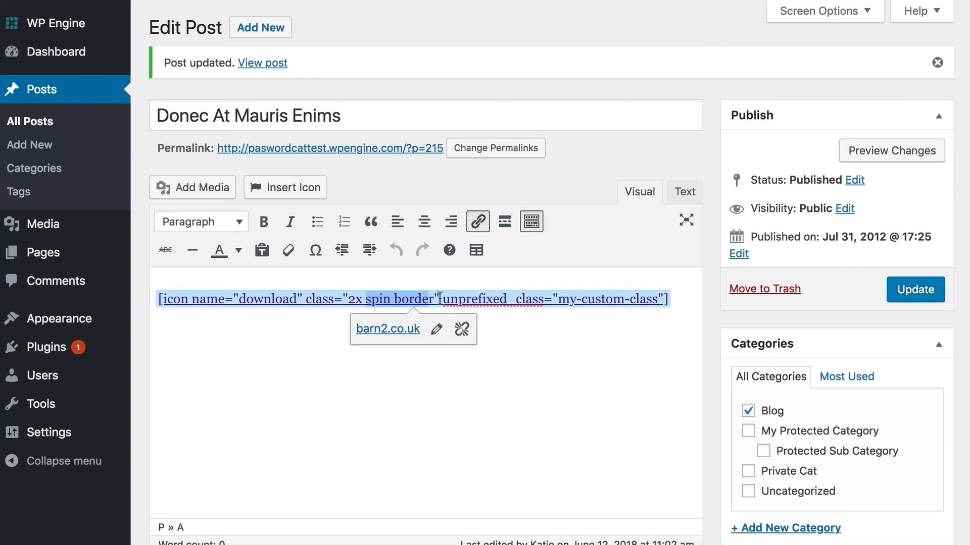
pyautogui.press('BackSpace')
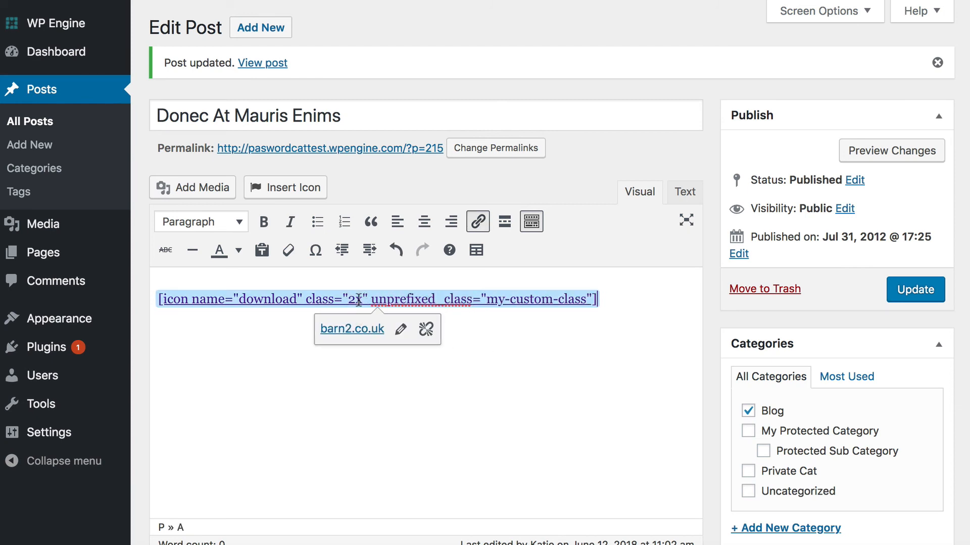
pyautogui.click(656, 297)
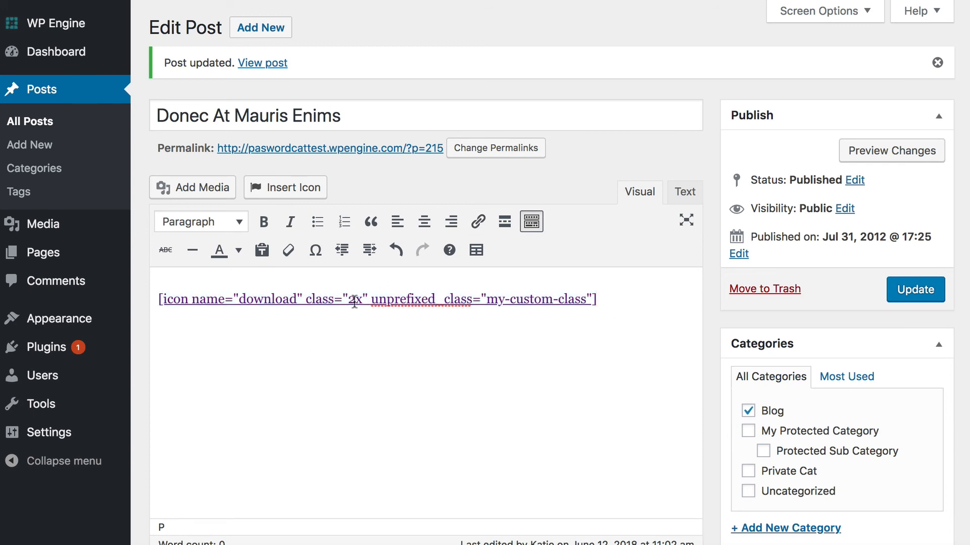
pyautogui.click(918, 294)
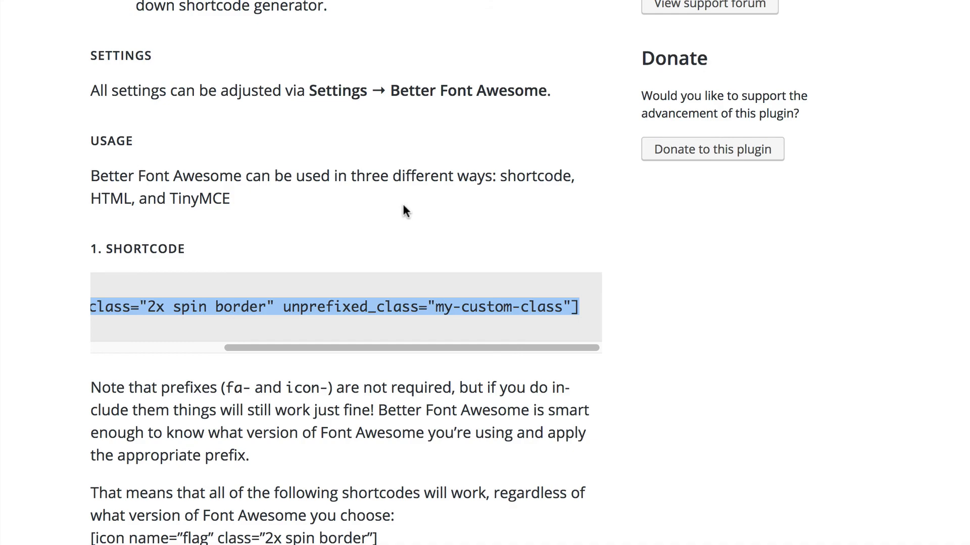
# - Scroll back up the Better Font Awesome plugin page to its Usage section
pyautogui.scroll(15, 403, 206)
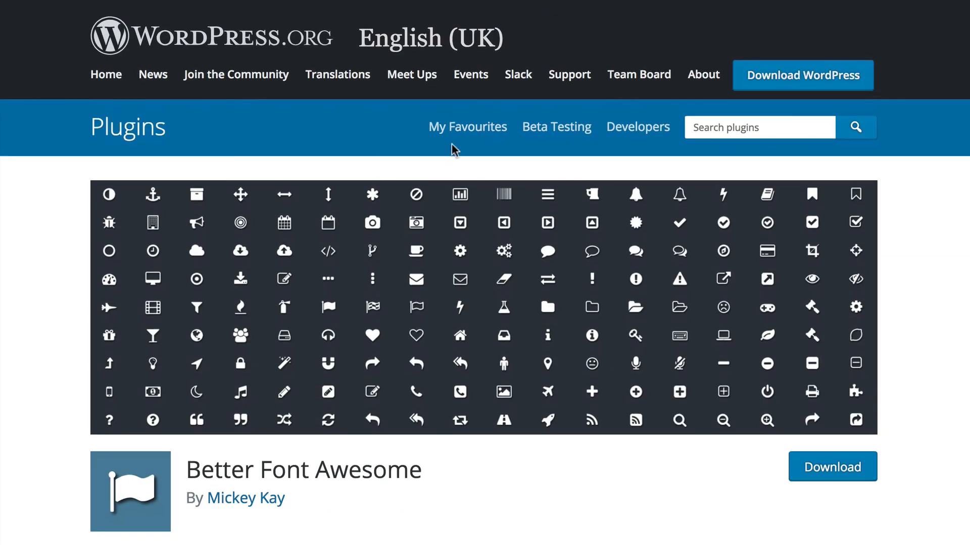